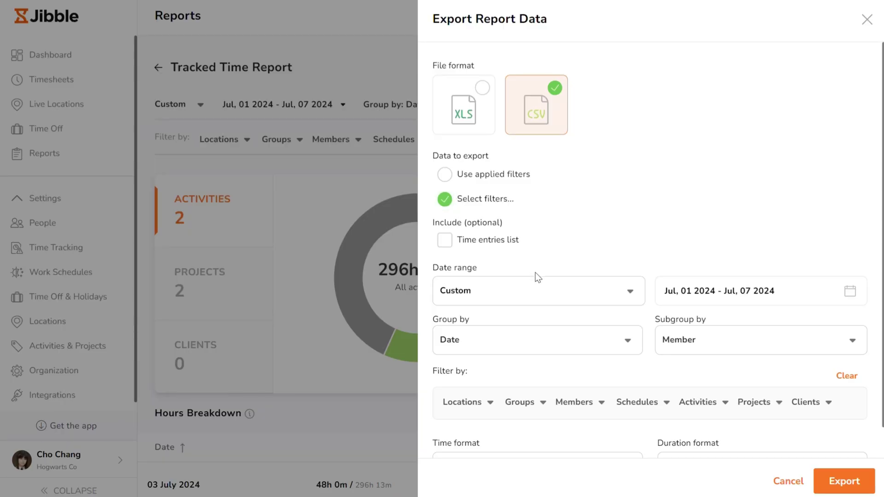
# - Open the export Date range options, then sign back in to Jibble to reach the Dashboard
pyautogui.click(543, 296)
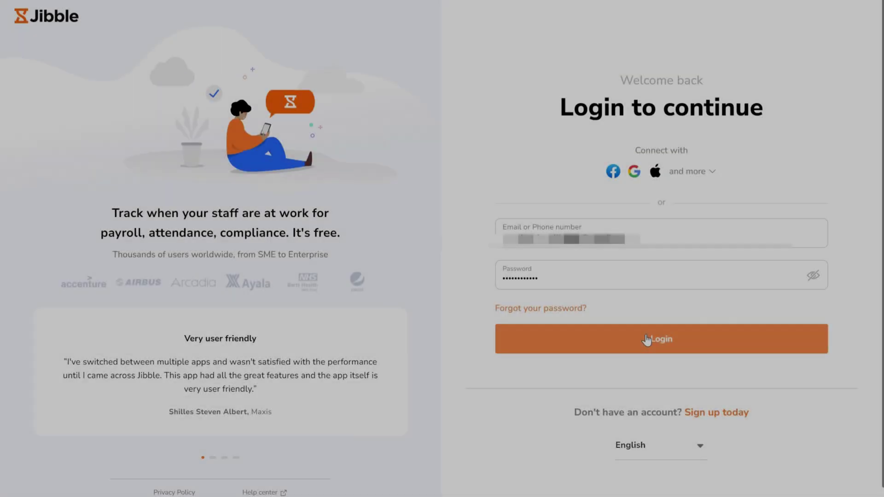
pyautogui.click(646, 336)
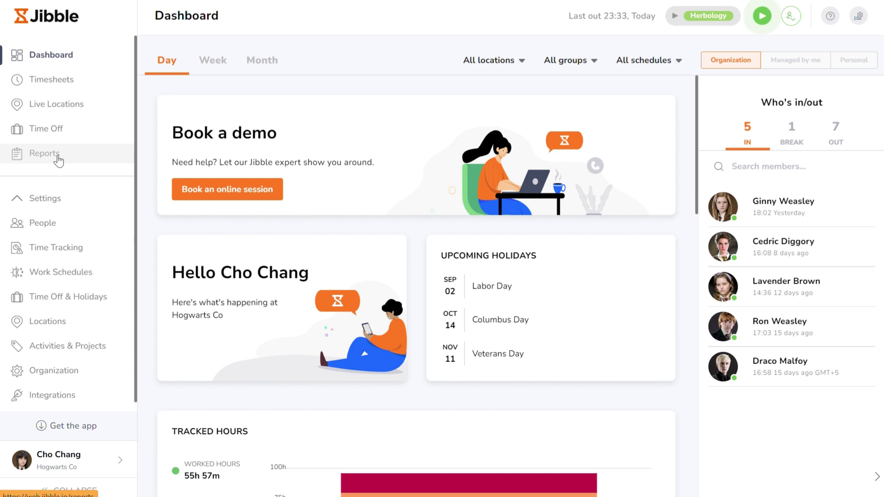
# - Open the Tracked Time Report from the Reports section
pyautogui.click(58, 159)
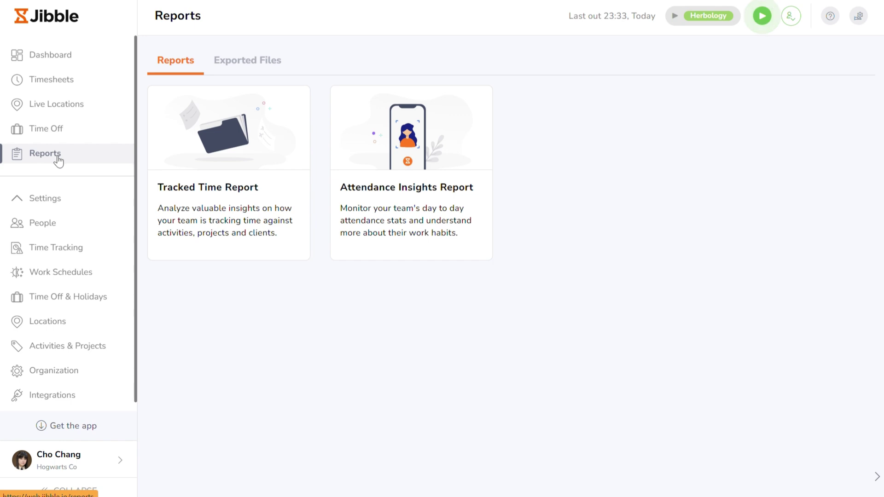
pyautogui.click(245, 225)
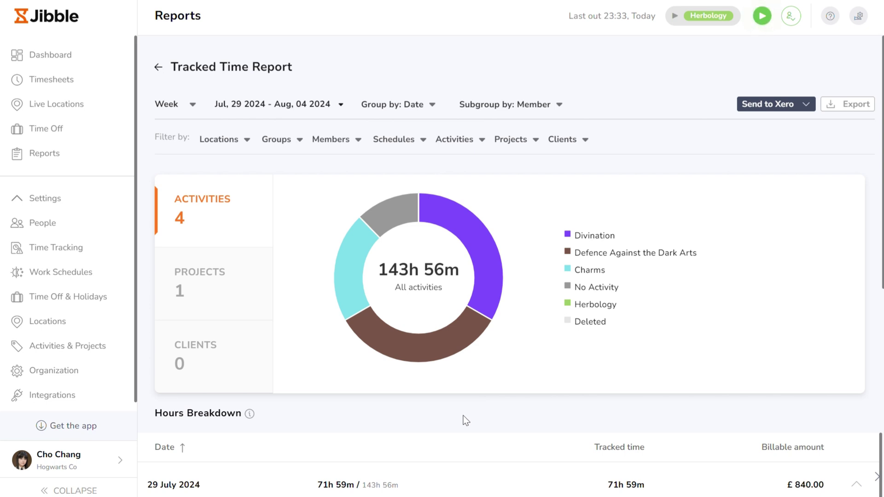
# - Set the report period to Custom, covering July 1 to July 7, 2024
pyautogui.click(193, 107)
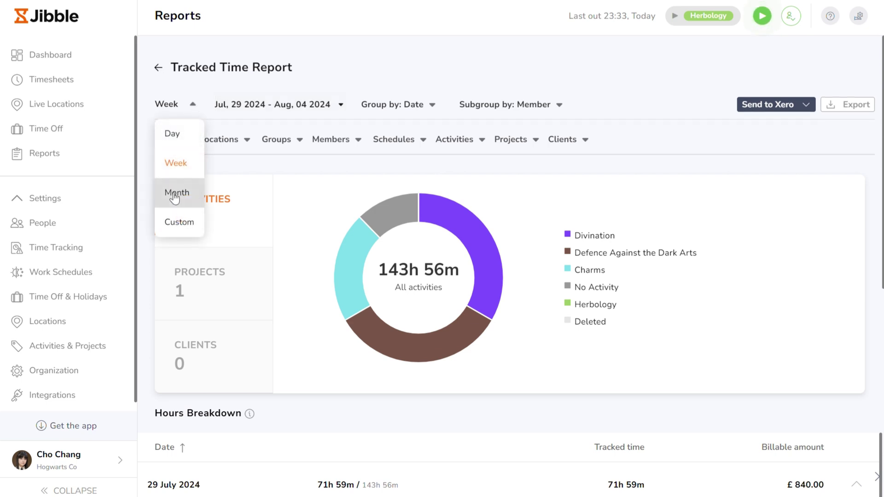
pyautogui.click(181, 223)
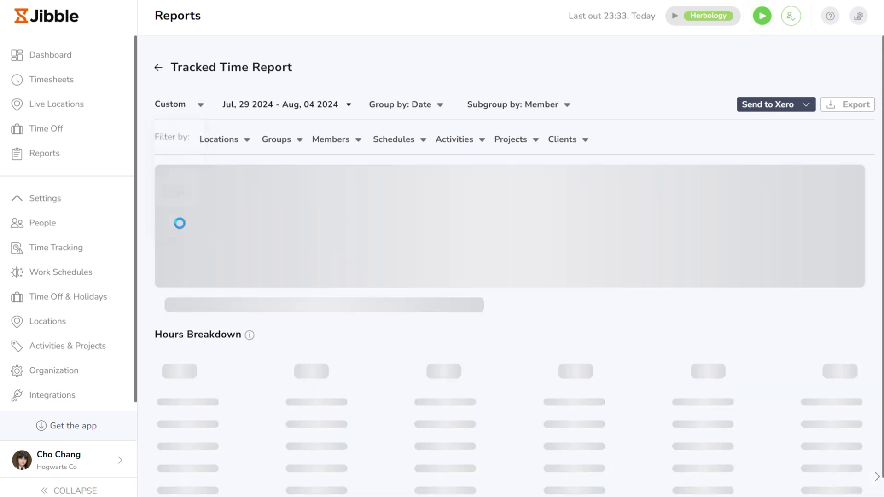
pyautogui.click(269, 107)
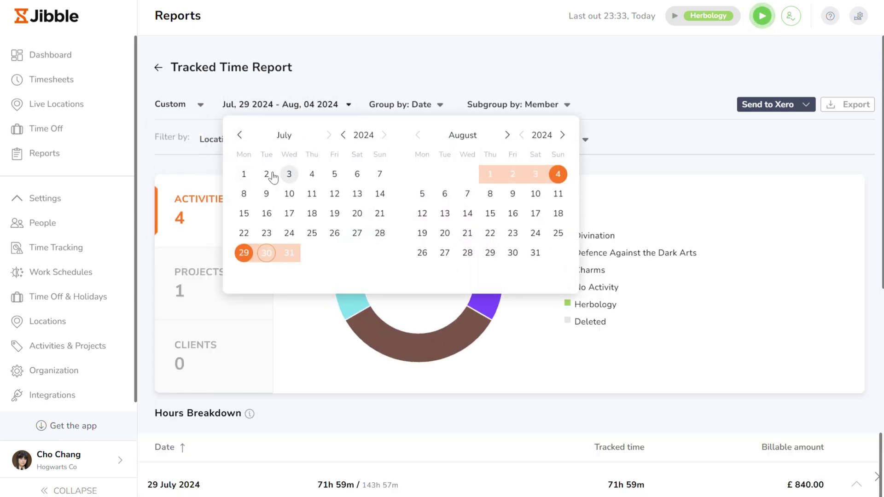
pyautogui.click(244, 174)
pyautogui.click(380, 174)
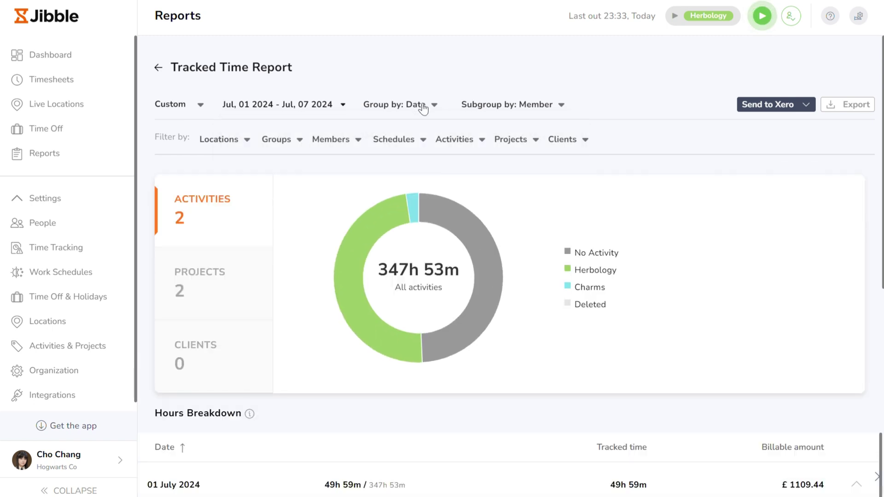
pyautogui.click(415, 103)
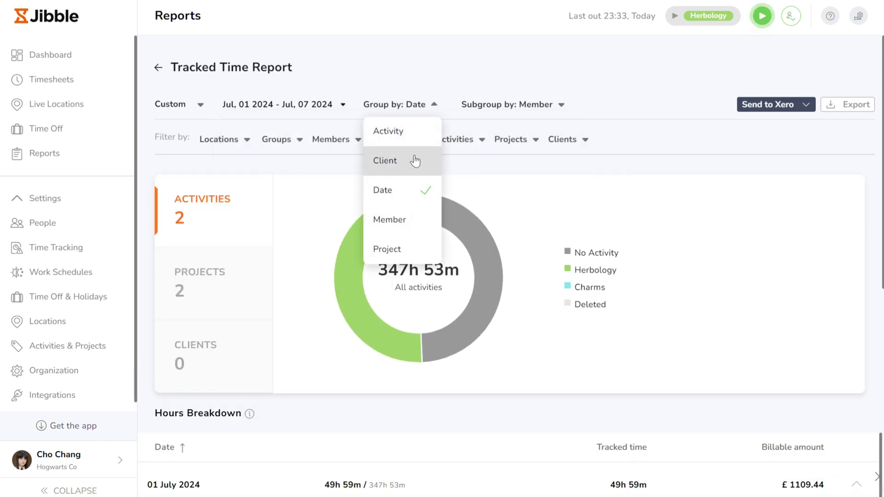
pyautogui.click(481, 105)
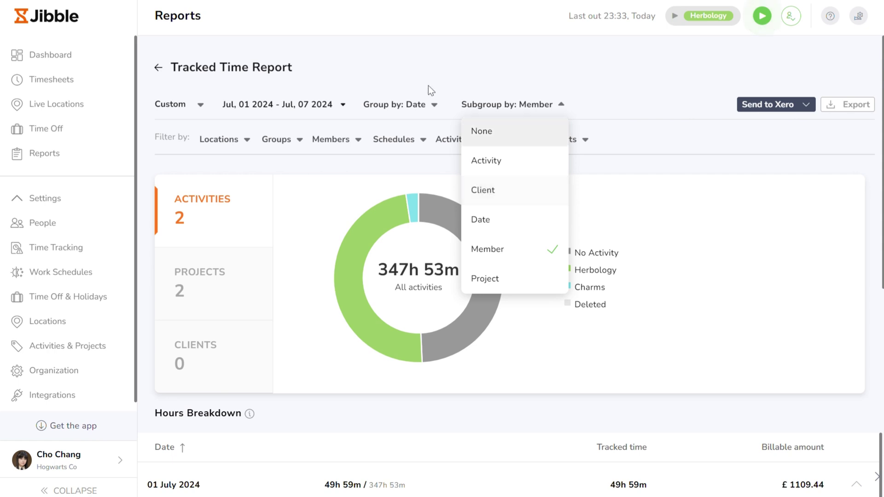
pyautogui.click(410, 68)
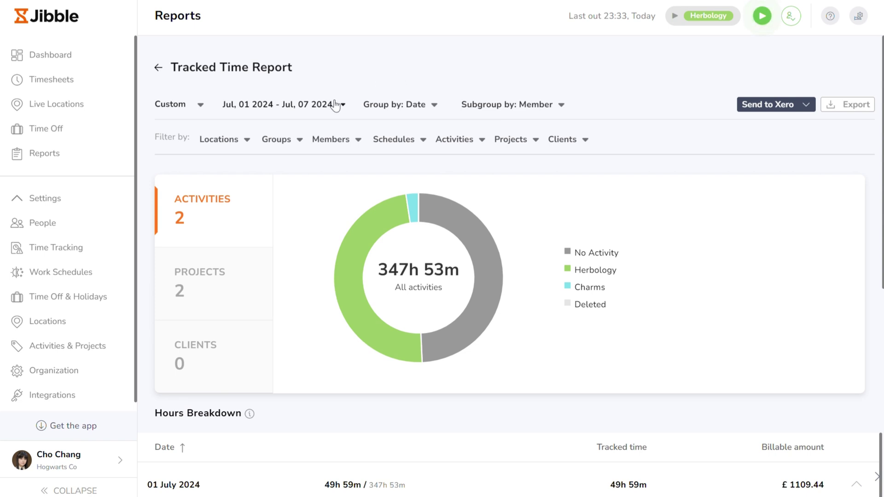
# - Check the location filter, then filter the report to the Gryffindor group
pyautogui.click(229, 144)
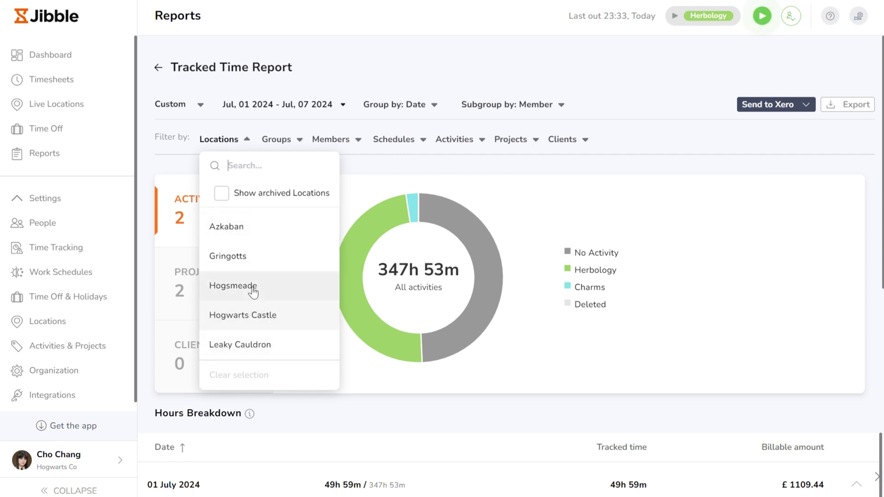
pyautogui.click(278, 140)
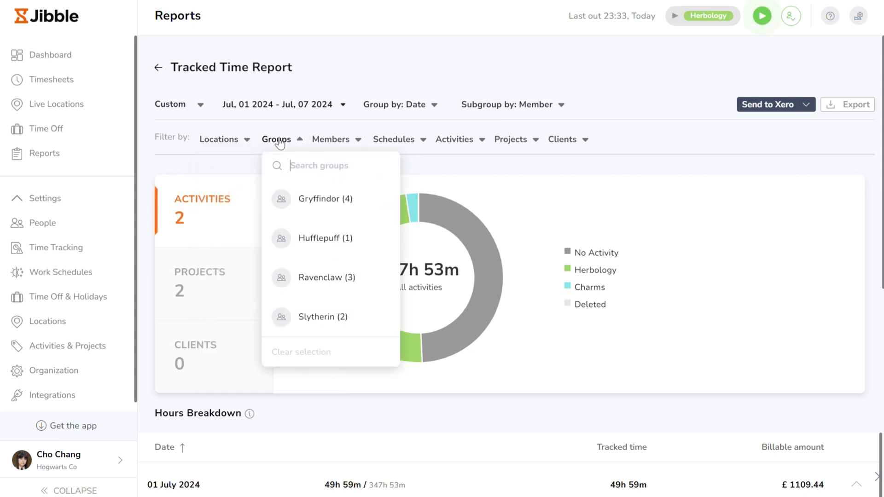
pyautogui.click(333, 208)
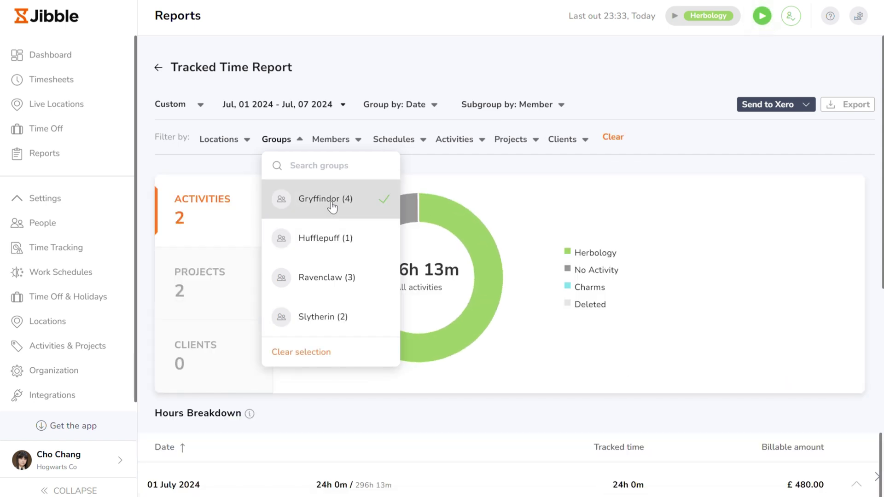
# - Review the Members and Schedules filter options
pyautogui.click(350, 140)
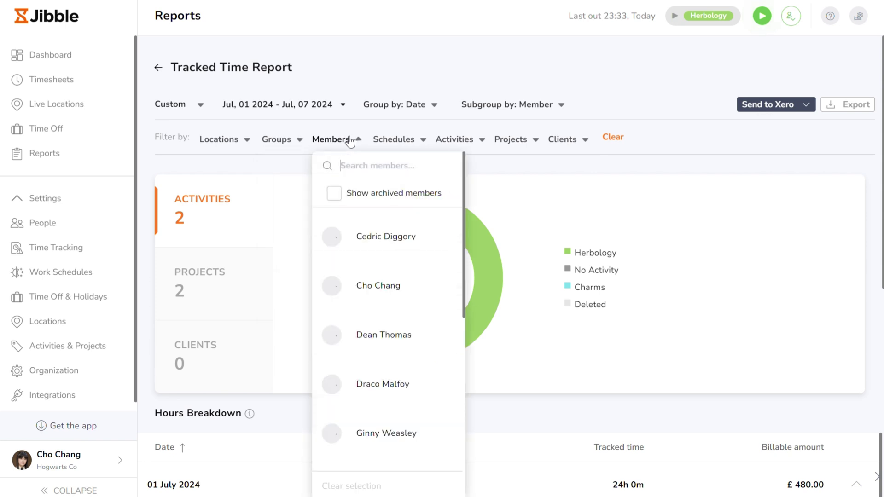
pyautogui.scroll(-2, 390, 272)
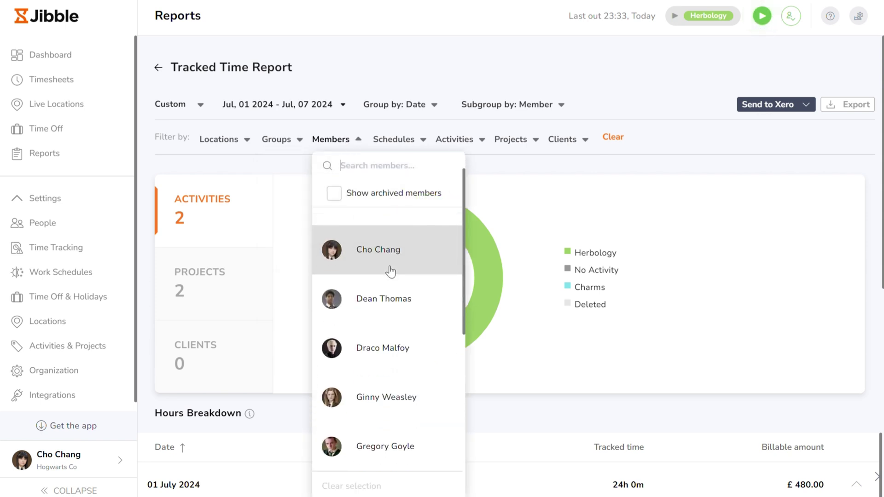
pyautogui.scroll(-4, 390, 272)
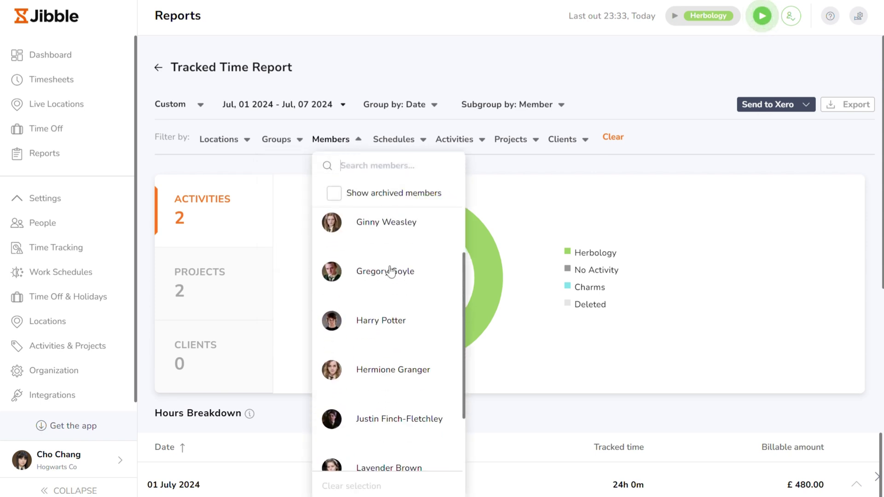
pyautogui.click(397, 143)
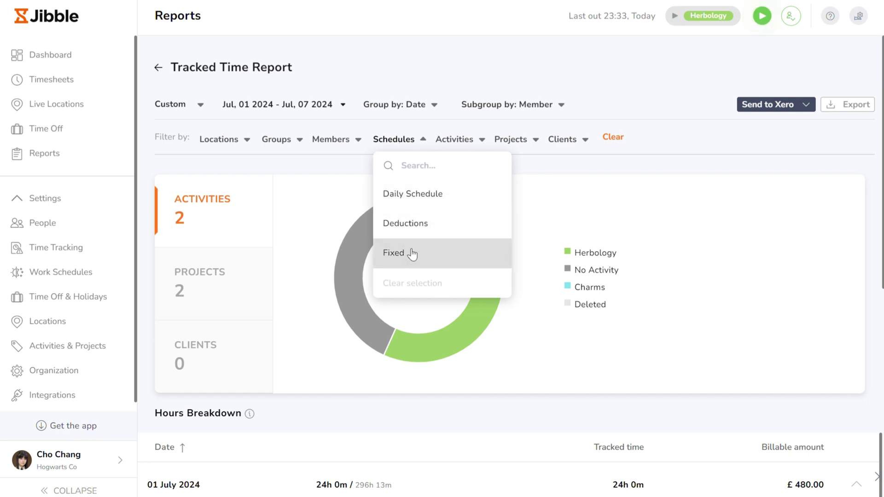
# - Tick Show archived Projects and Show archived Clients in the project and client filters
pyautogui.click(458, 142)
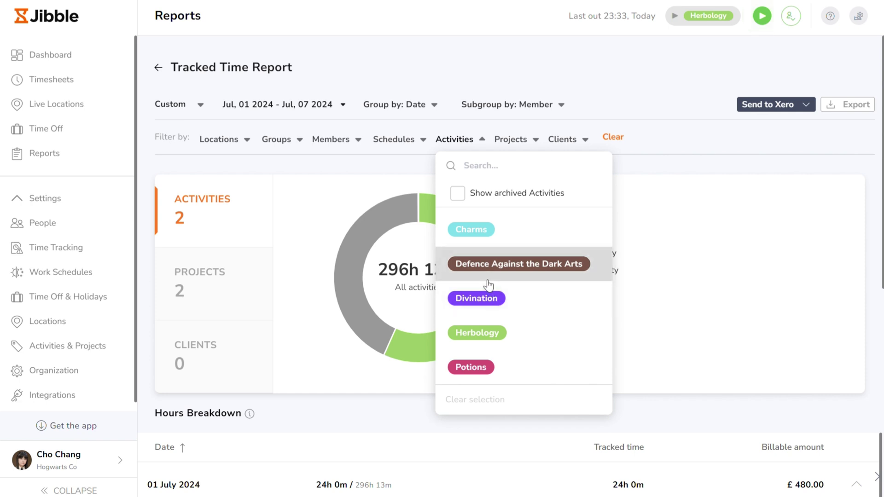
pyautogui.click(512, 139)
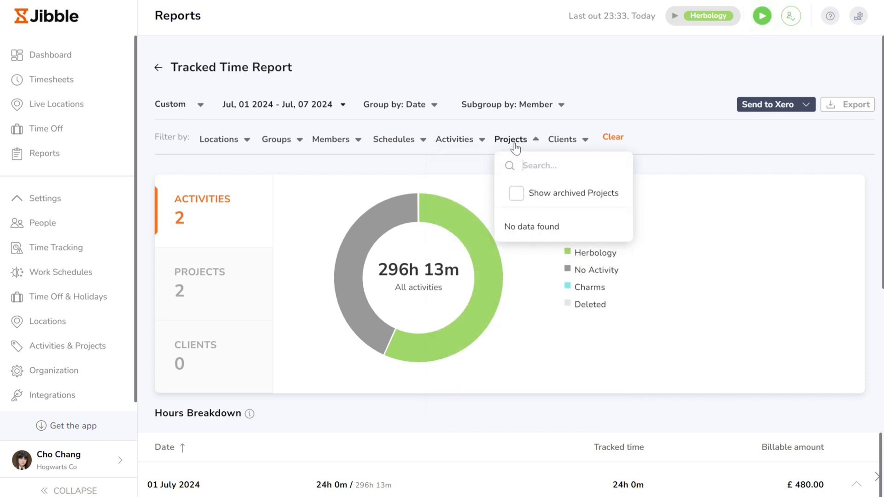
pyautogui.click(515, 194)
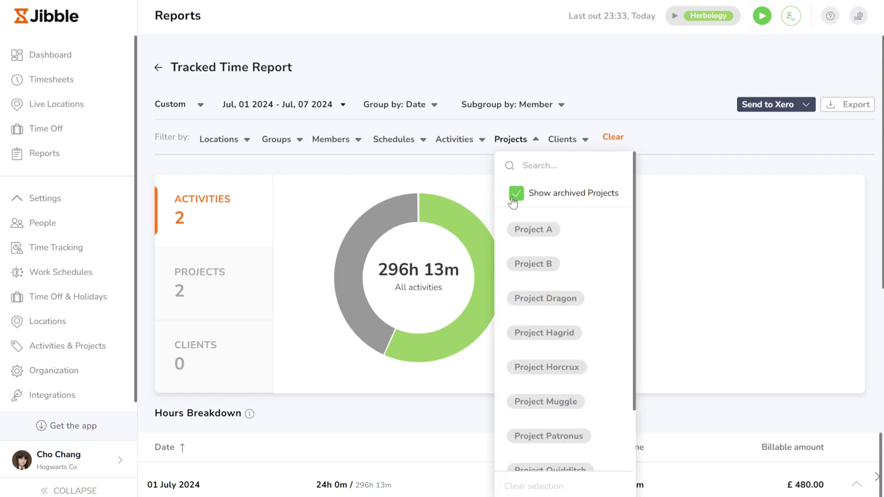
pyautogui.scroll(-1, 523, 253)
pyautogui.scroll(1, 518, 258)
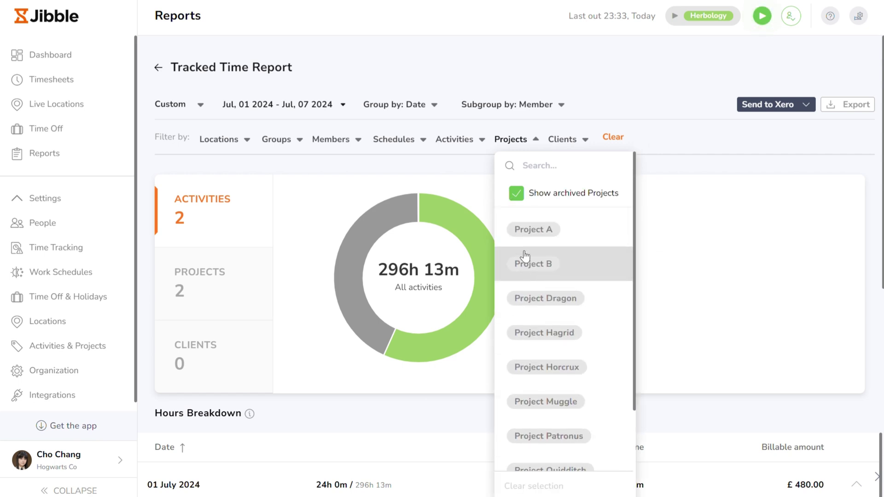
pyautogui.click(563, 136)
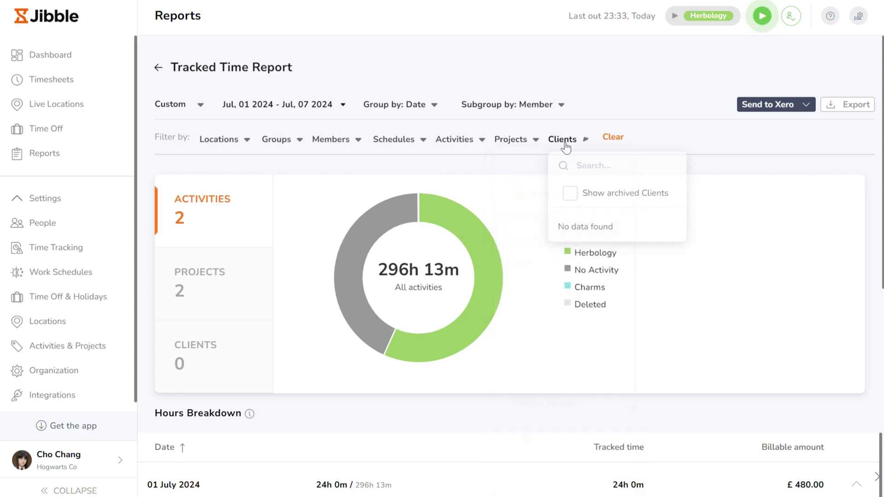
pyautogui.click(576, 202)
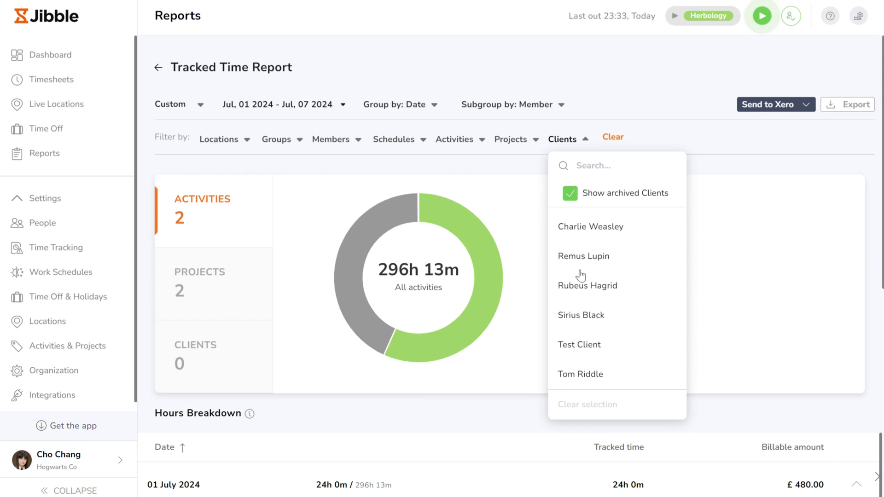
pyautogui.click(791, 313)
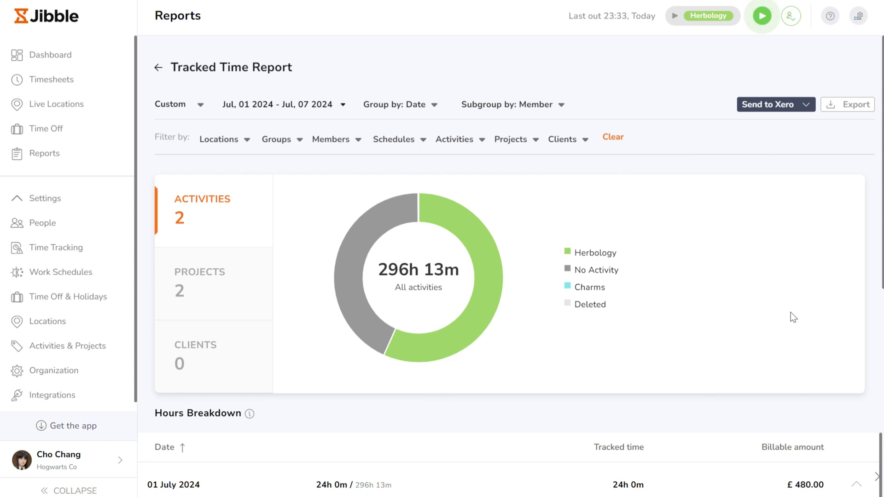
pyautogui.scroll(-3, 791, 312)
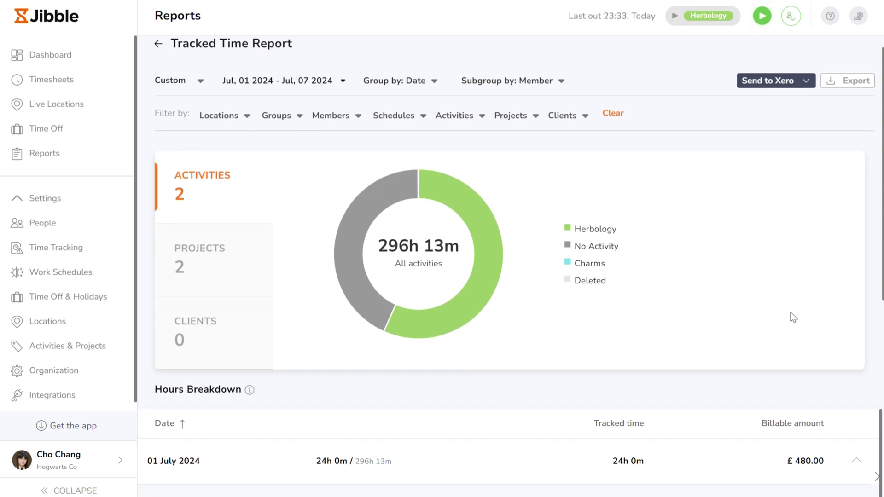
pyautogui.scroll(-3, 721, 338)
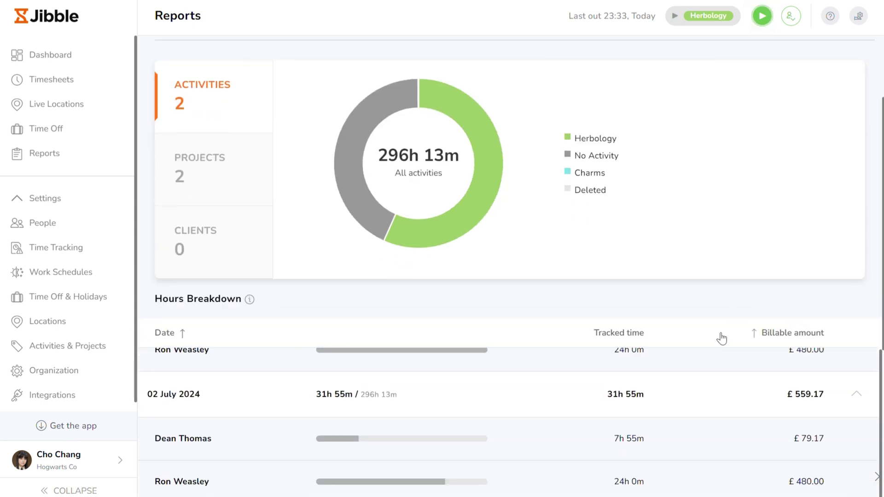
pyautogui.scroll(-3, 655, 364)
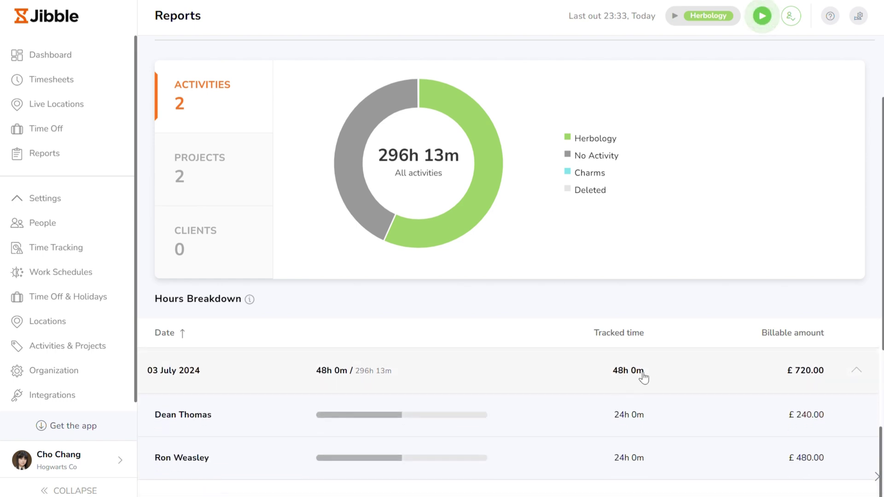
pyautogui.scroll(3, 652, 293)
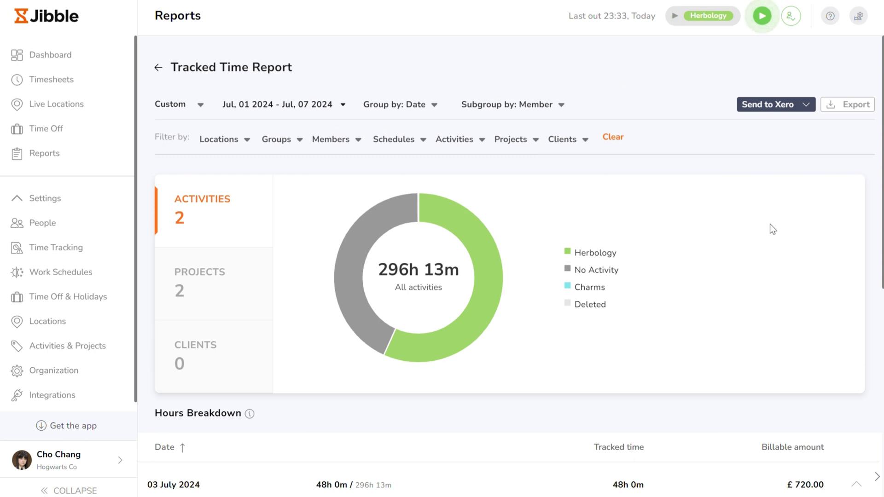
# - Open Export Report Data and keep CSV as the file format after trying XLS
pyautogui.click(855, 104)
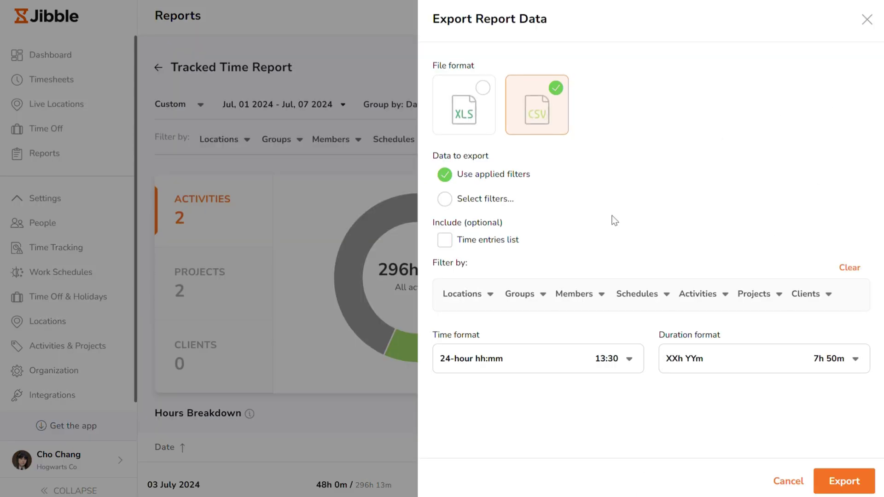
pyautogui.click(465, 112)
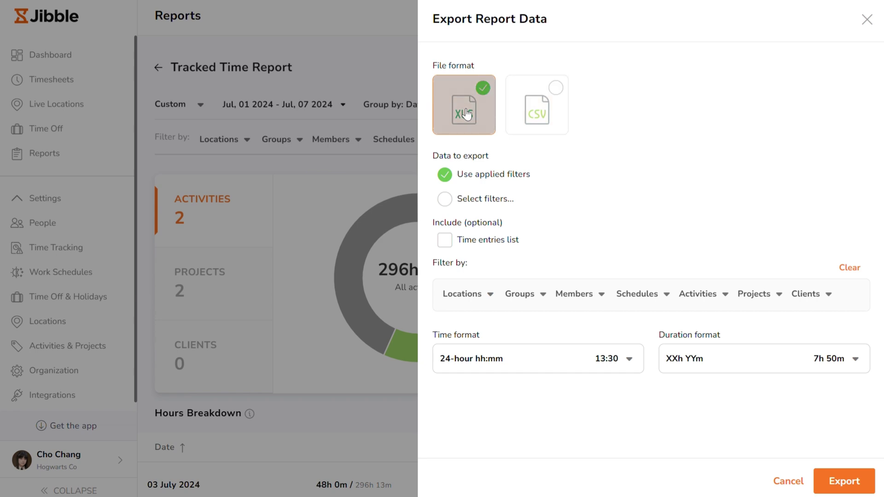
pyautogui.click(548, 113)
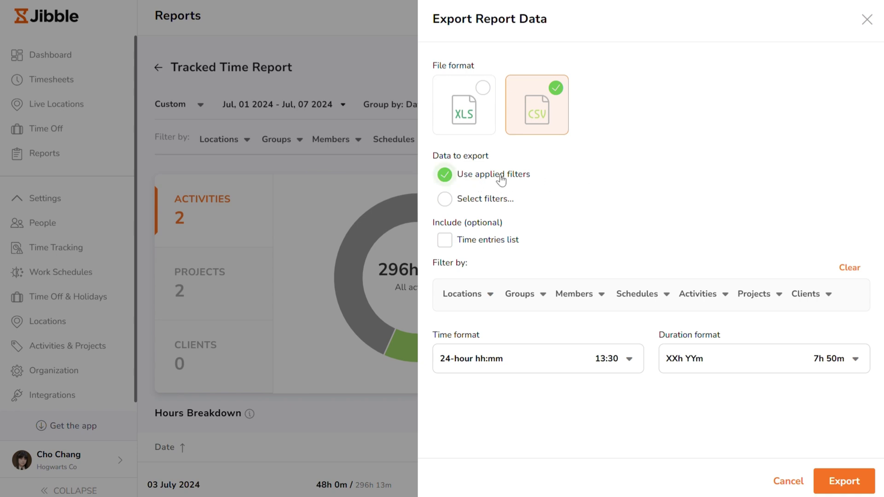
# - Choose custom export filters with the date range set to Month, June 2024
pyautogui.click(453, 200)
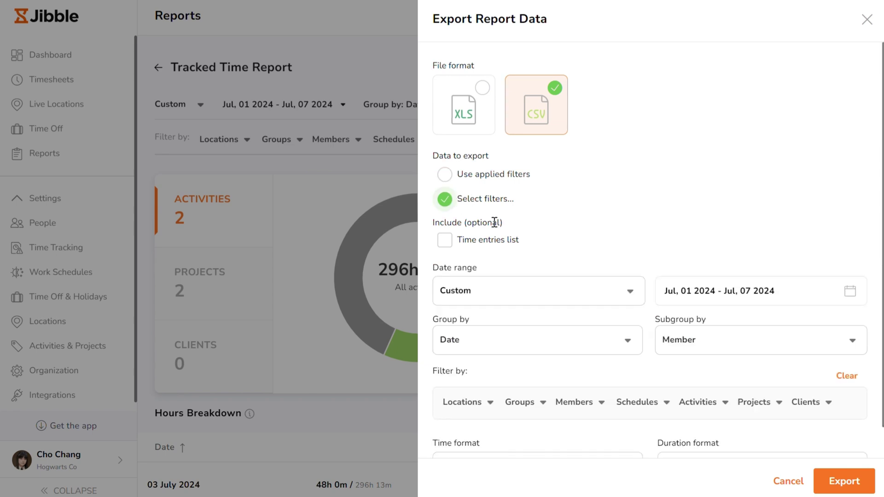
pyautogui.click(543, 297)
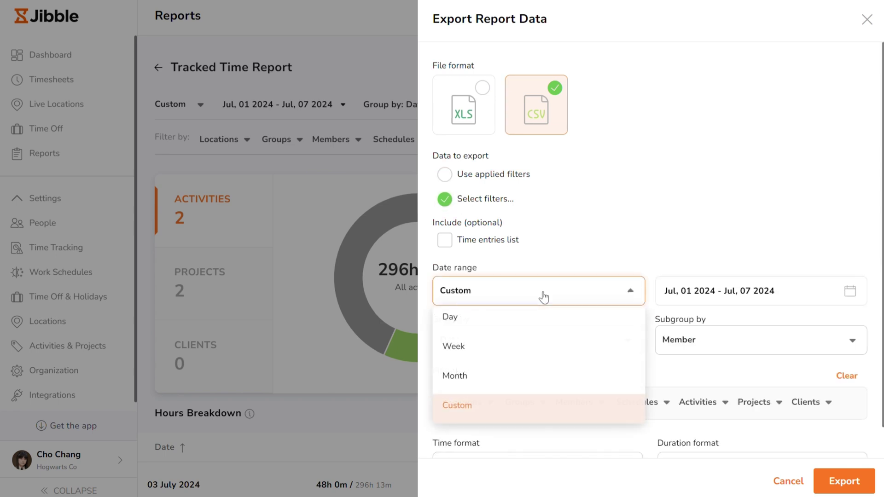
pyautogui.click(555, 378)
pyautogui.click(700, 295)
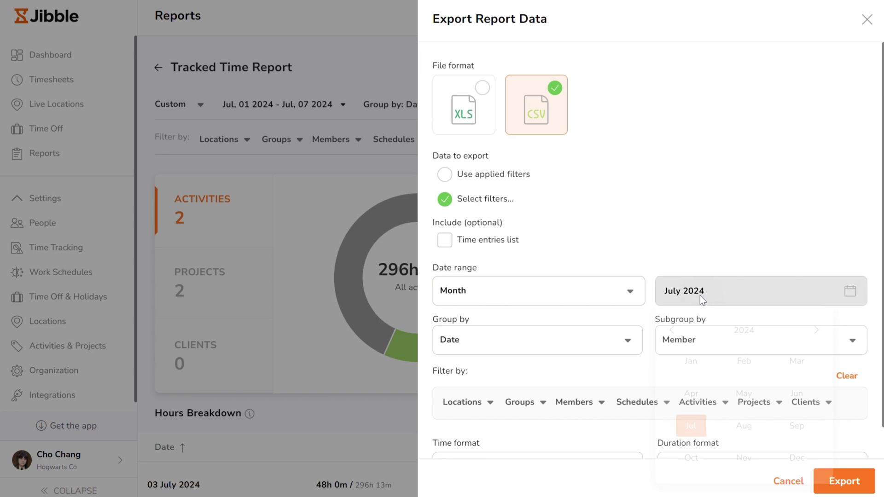
pyautogui.click(794, 395)
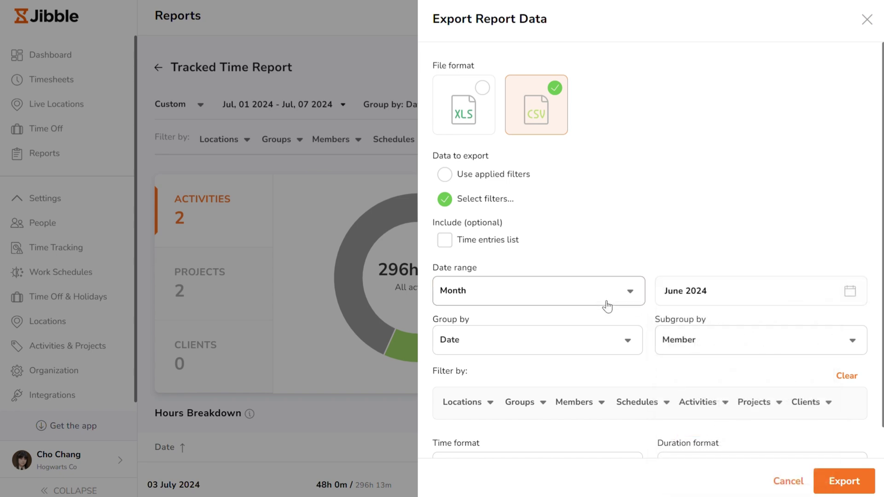
pyautogui.scroll(-1, 599, 313)
pyautogui.scroll(-1, 566, 346)
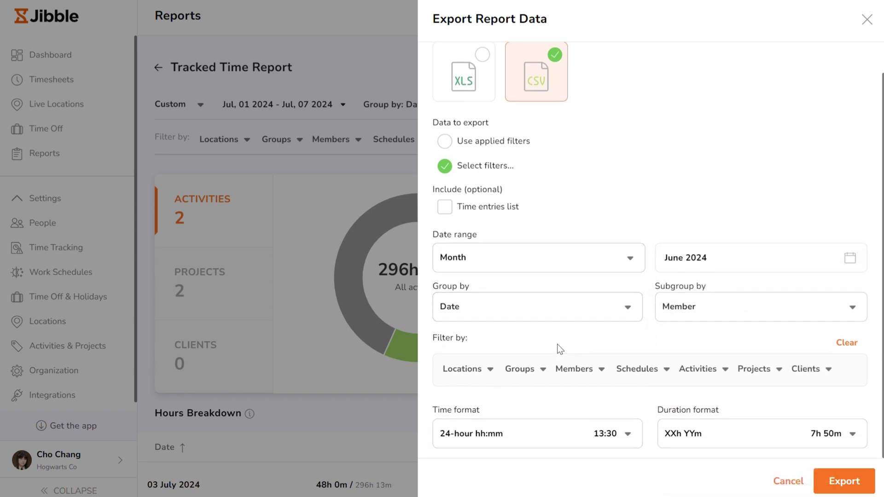
pyautogui.click(509, 378)
pyautogui.click(663, 132)
pyautogui.scroll(1, 598, 157)
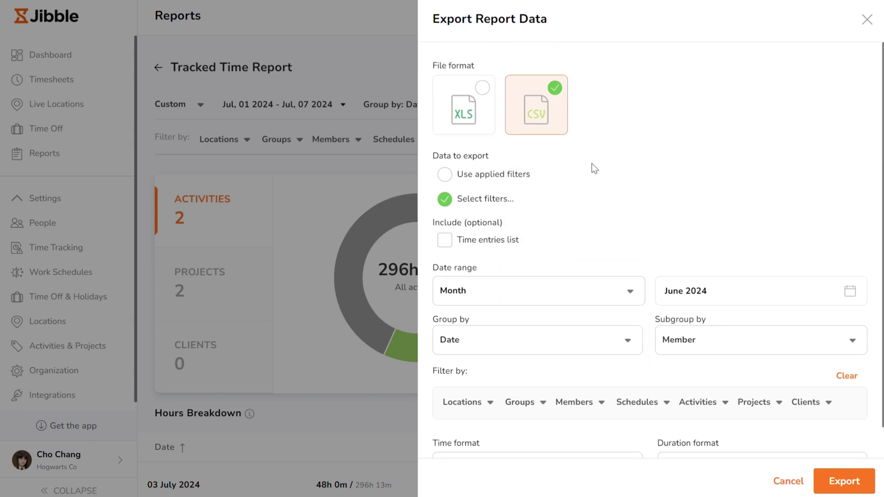
# - Include the time entries list, use 12-hour time and h:mm:ss durations, then export
pyautogui.click(458, 246)
pyautogui.scroll(-1, 752, 271)
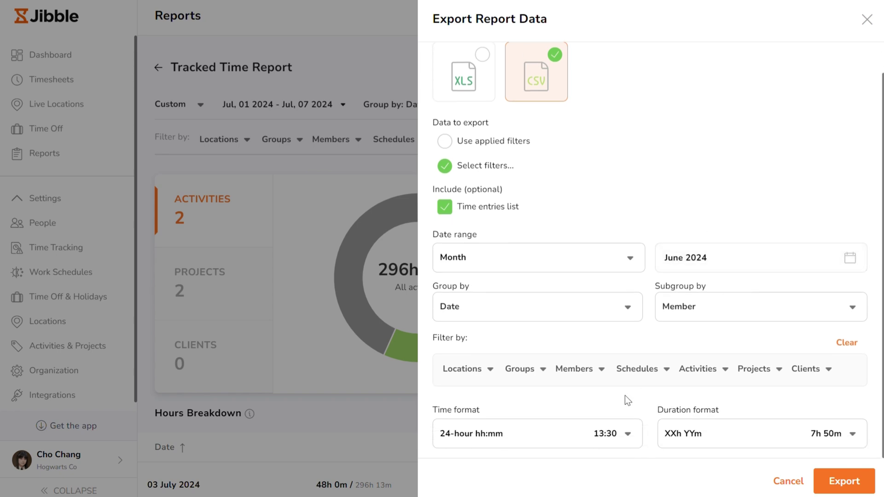
pyautogui.click(623, 434)
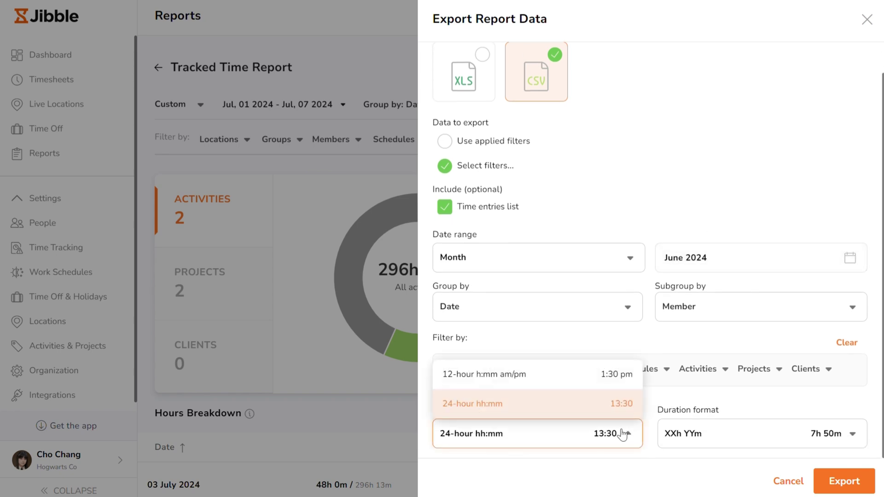
pyautogui.click(576, 375)
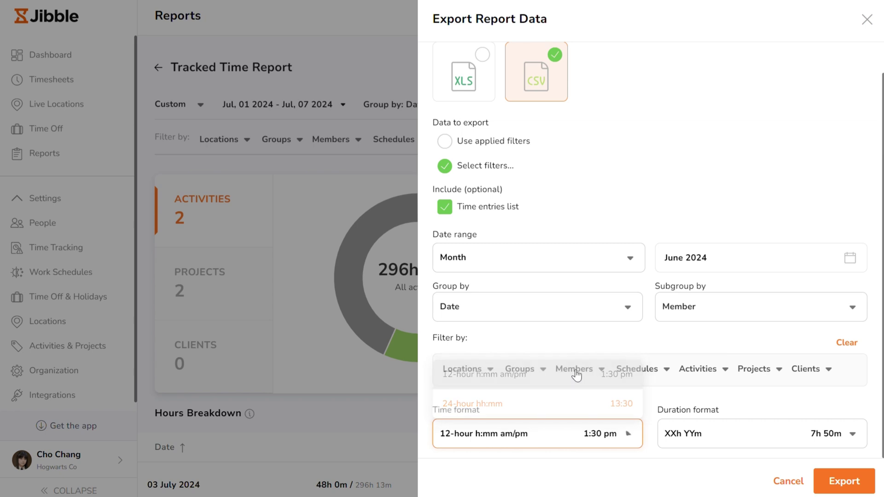
pyautogui.click(835, 443)
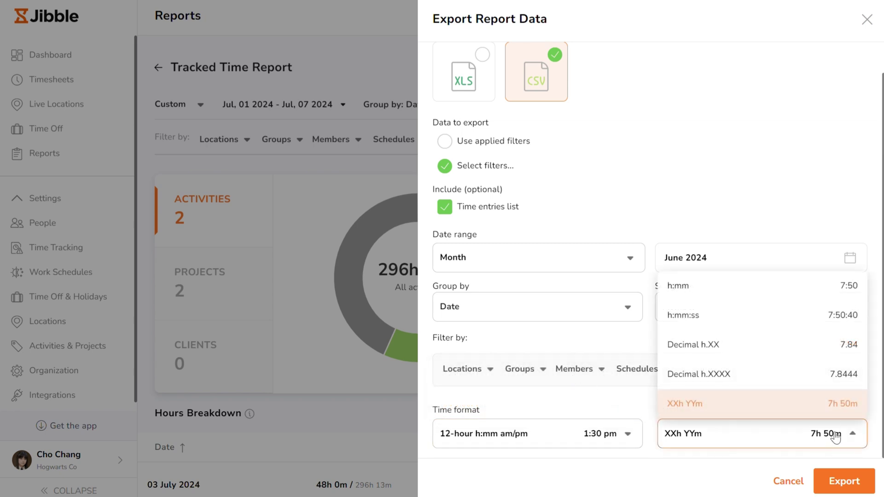
pyautogui.click(786, 311)
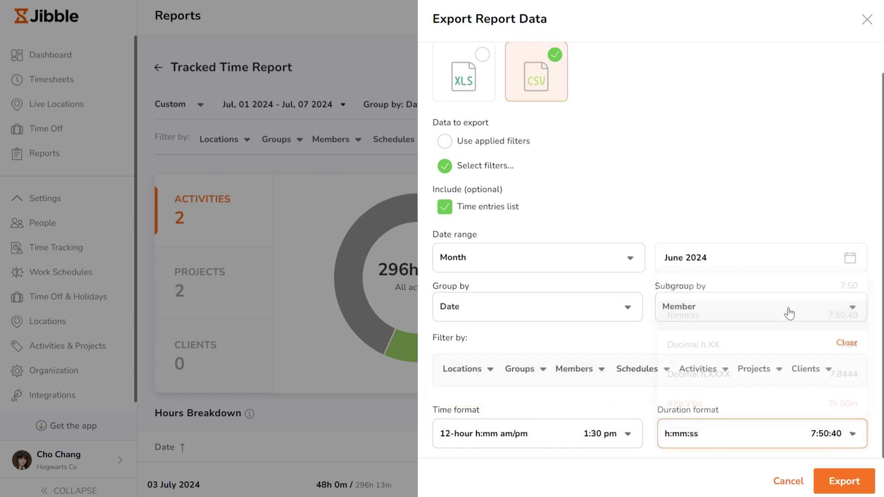
pyautogui.click(829, 476)
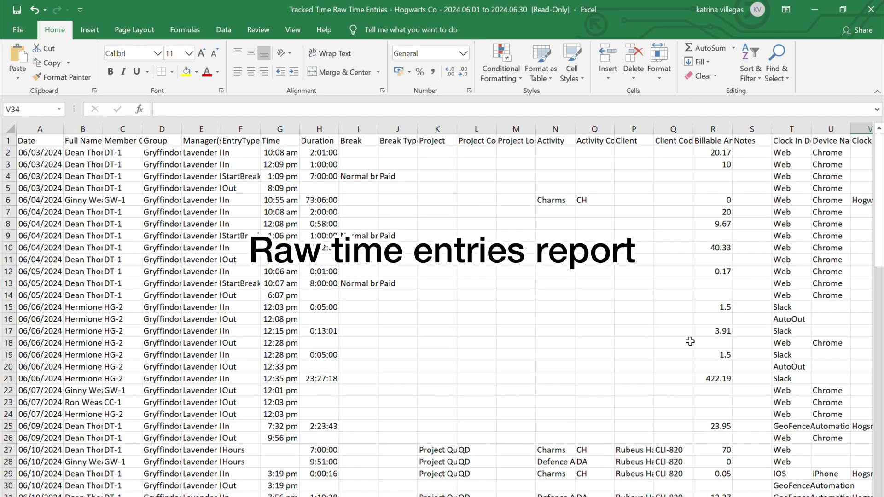
# - Scroll through the exported raw time entries and Tracked Time Summary sheets in Excel
pyautogui.scroll(-5, 690, 341)
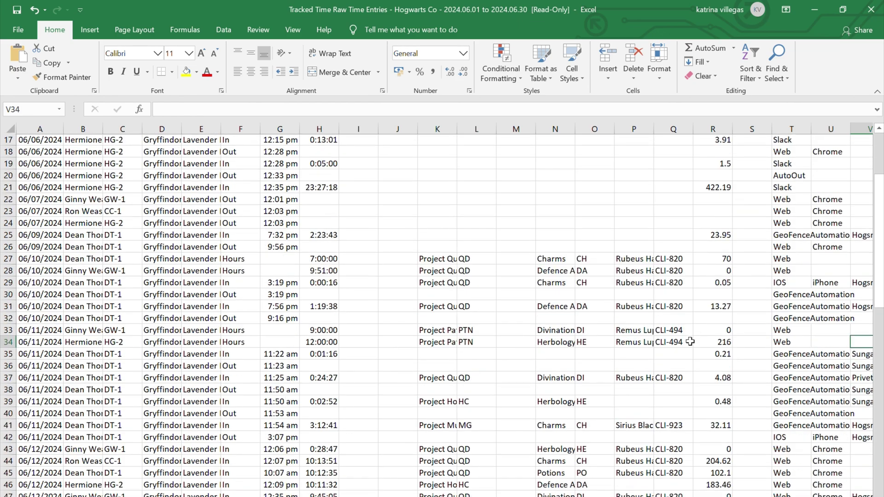
pyautogui.scroll(-5, 690, 341)
pyautogui.scroll(-2, 690, 341)
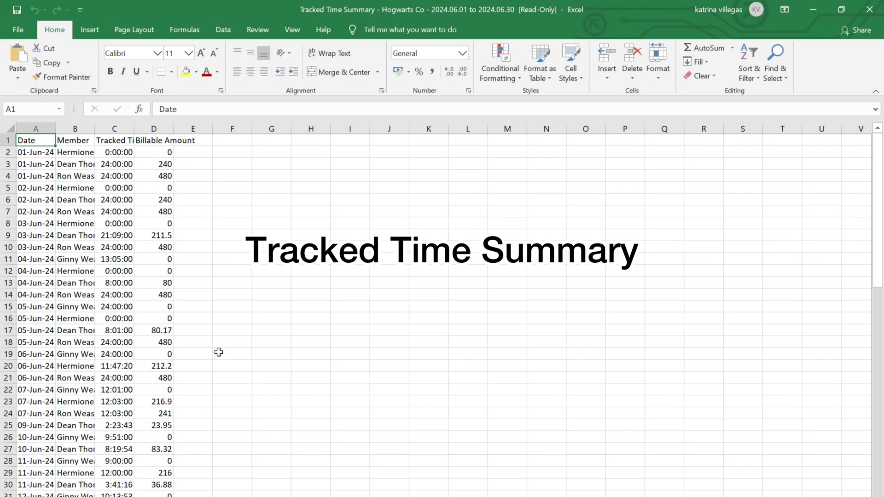
pyautogui.scroll(-5, 219, 353)
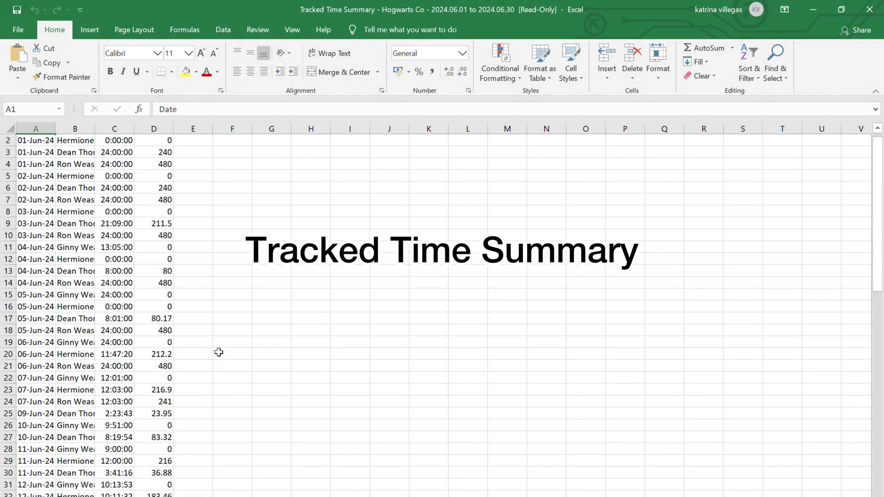
pyautogui.scroll(-7, 219, 352)
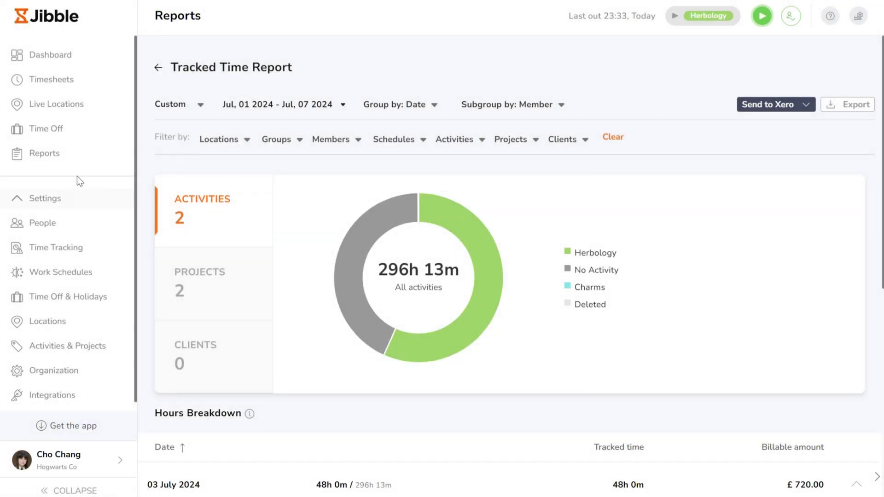
# - In Reports' Exported Files, download the newest Tracked Time zip and the Time Attendance Report
pyautogui.click(56, 159)
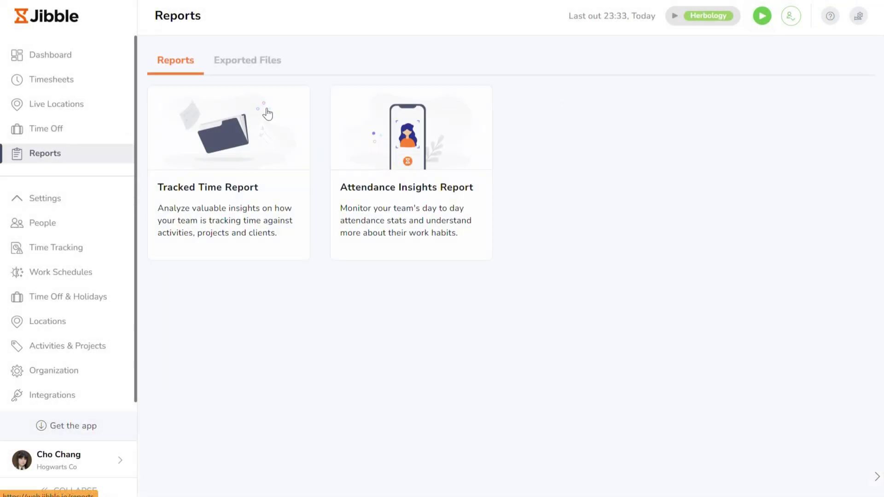
pyautogui.click(265, 69)
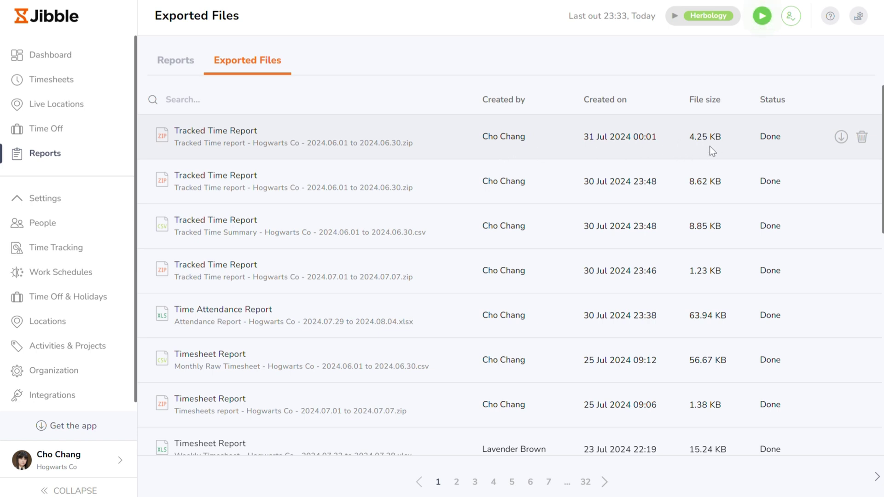
pyautogui.click(844, 144)
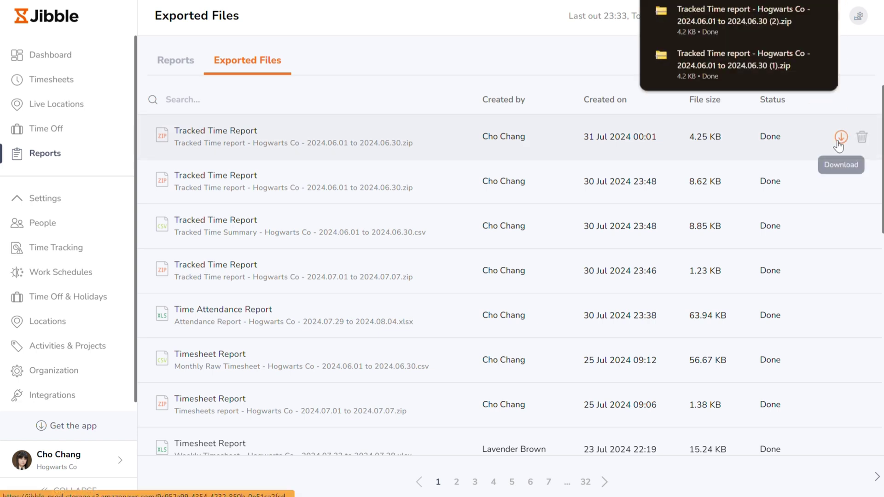
pyautogui.scroll(-2, 826, 200)
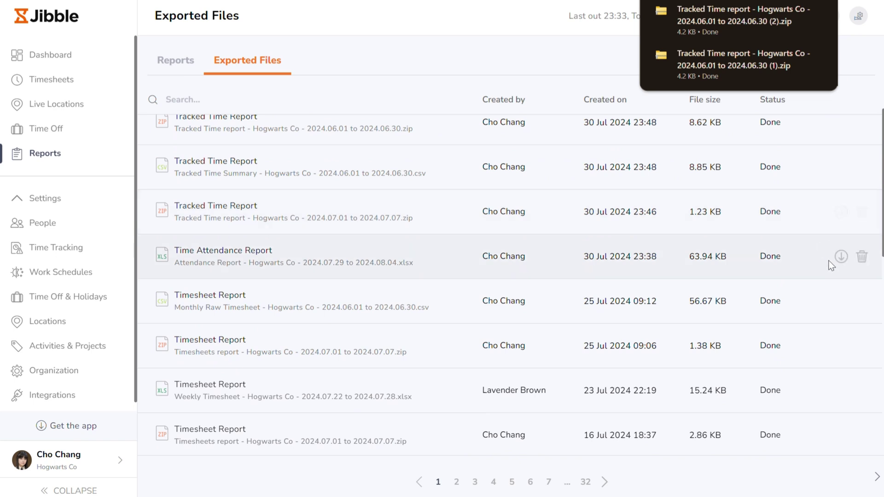
pyautogui.click(841, 256)
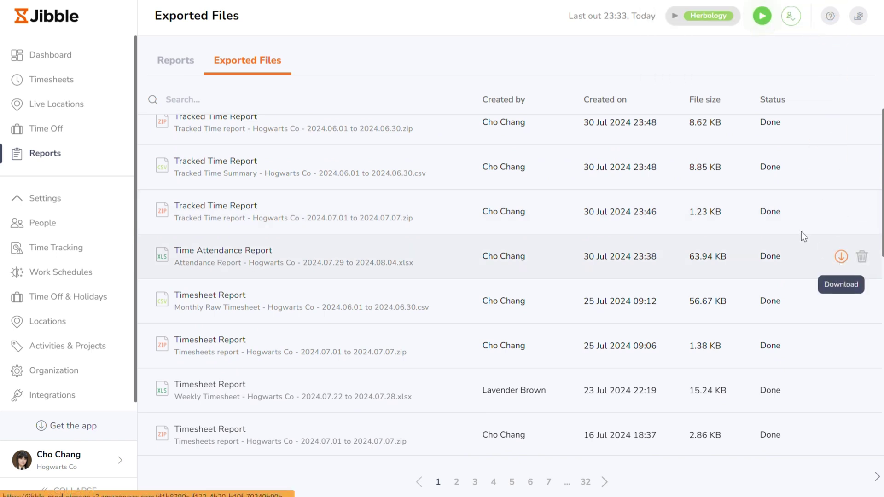
pyautogui.click(196, 98)
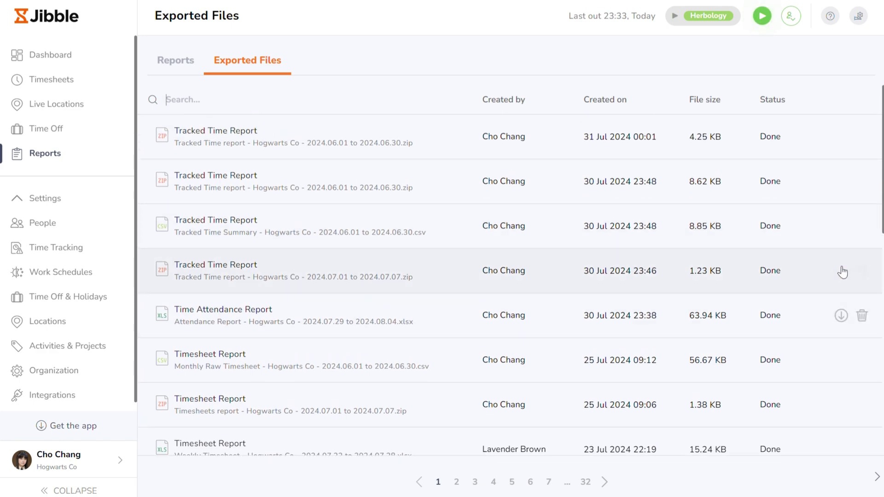
# - Delete the Jul 01–07 Tracked Time Report zip, then go back to Reports
pyautogui.click(861, 270)
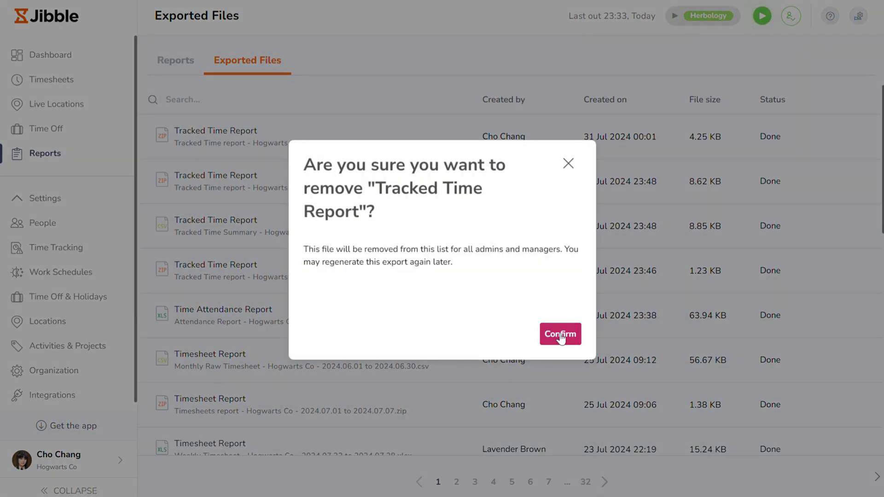
pyautogui.click(560, 334)
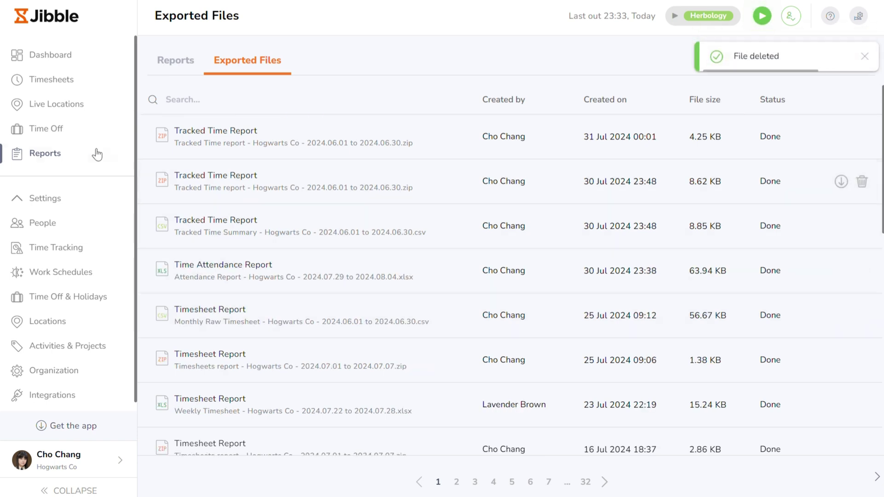
pyautogui.click(72, 152)
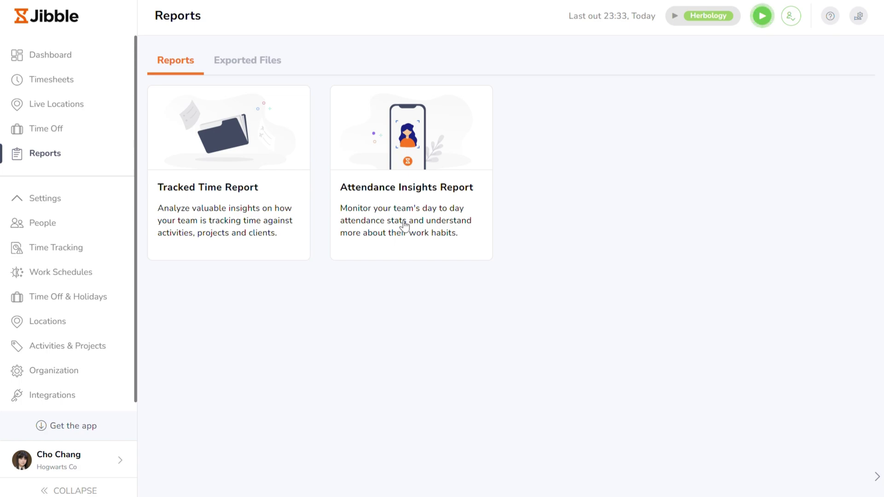
# - Start the Attendance Insights export and include the summary, timesheets list and time entries tabs
pyautogui.click(405, 225)
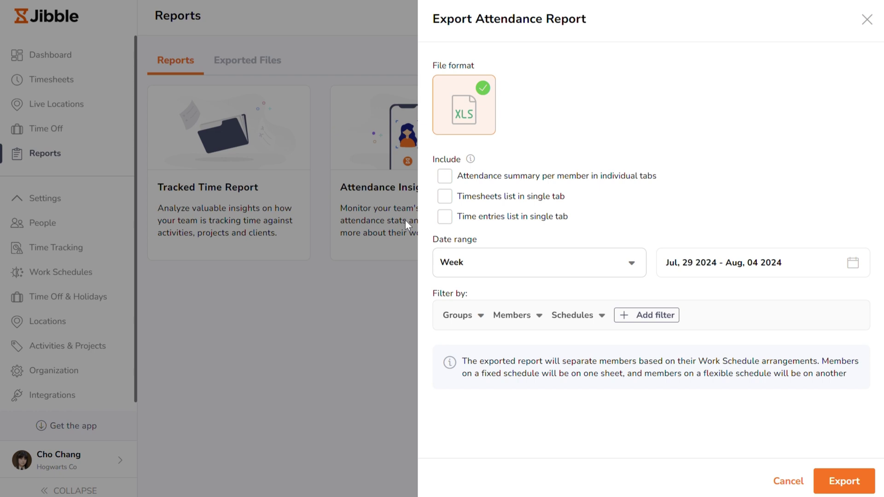
pyautogui.click(445, 181)
pyautogui.click(445, 199)
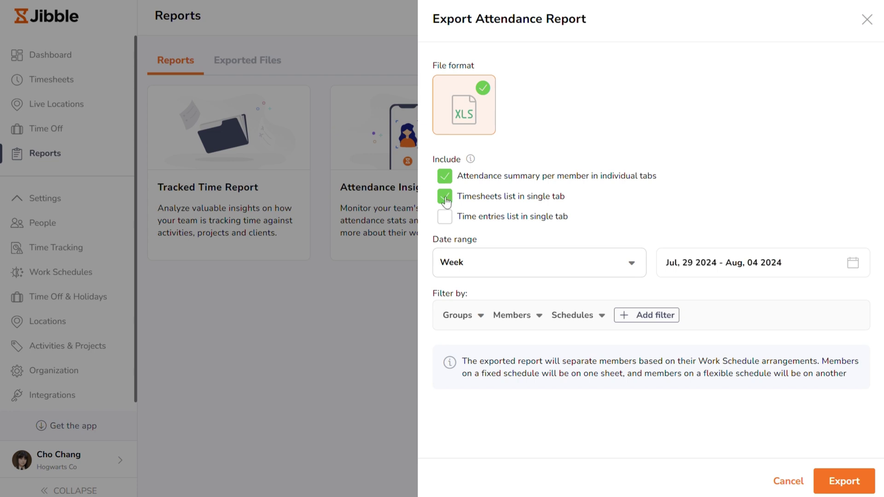
pyautogui.click(443, 222)
# - Set the export date range to Custom, Jun 1 to Jun 30 2024
pyautogui.click(546, 265)
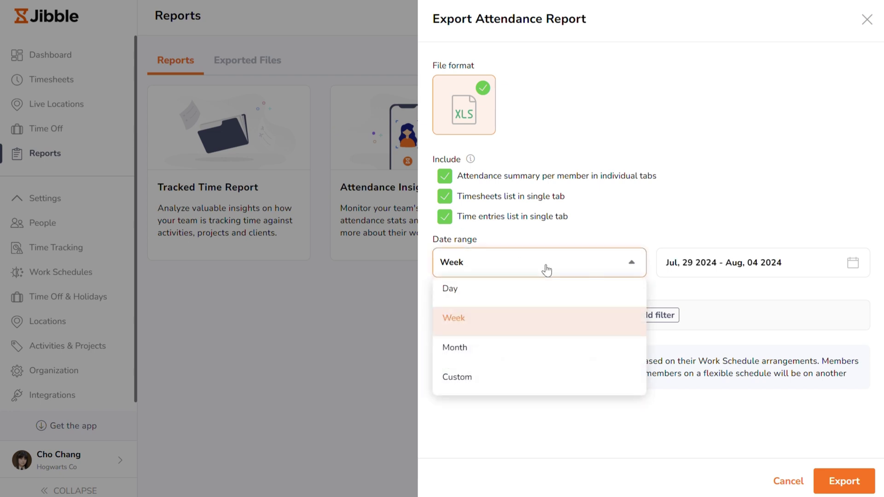
pyautogui.click(552, 379)
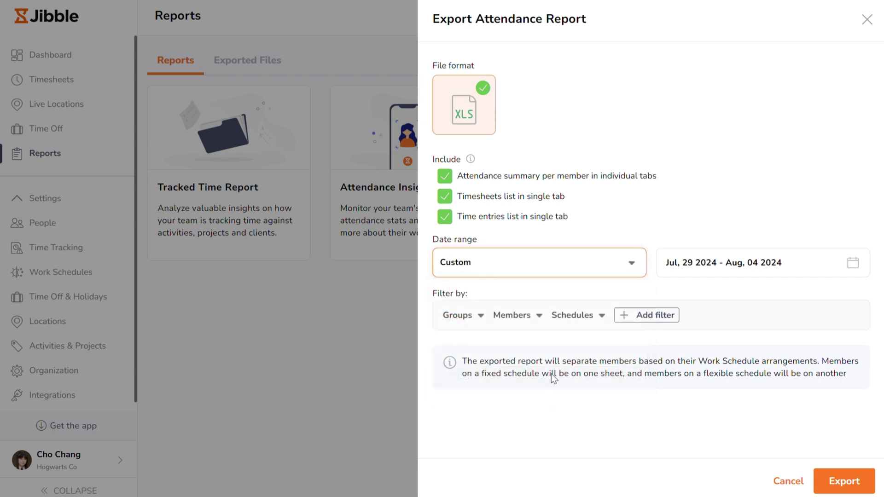
pyautogui.click(692, 265)
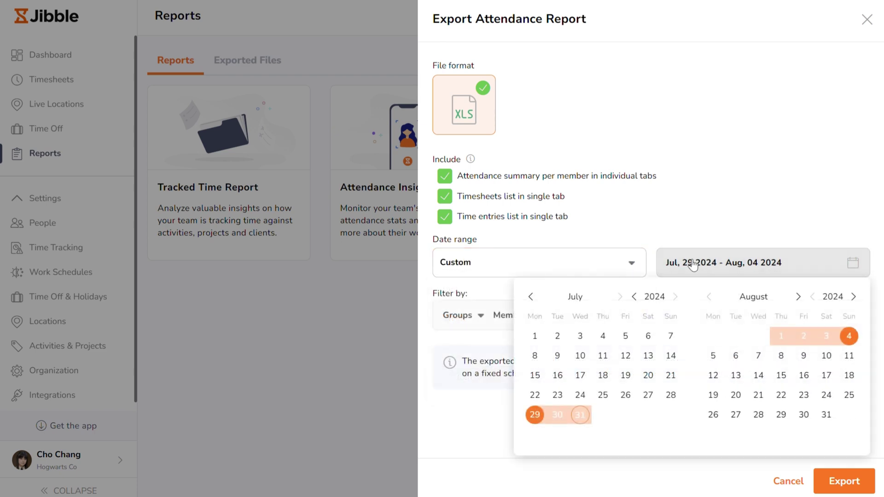
pyautogui.click(531, 297)
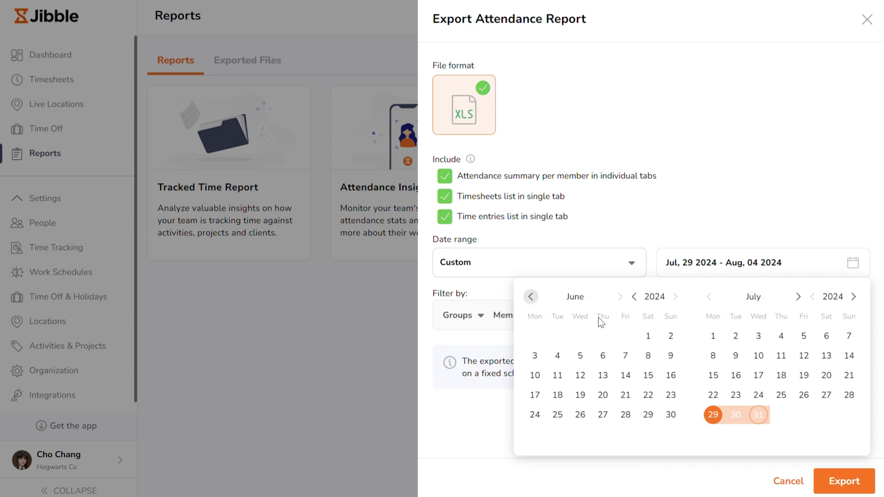
pyautogui.click(649, 337)
pyautogui.click(671, 414)
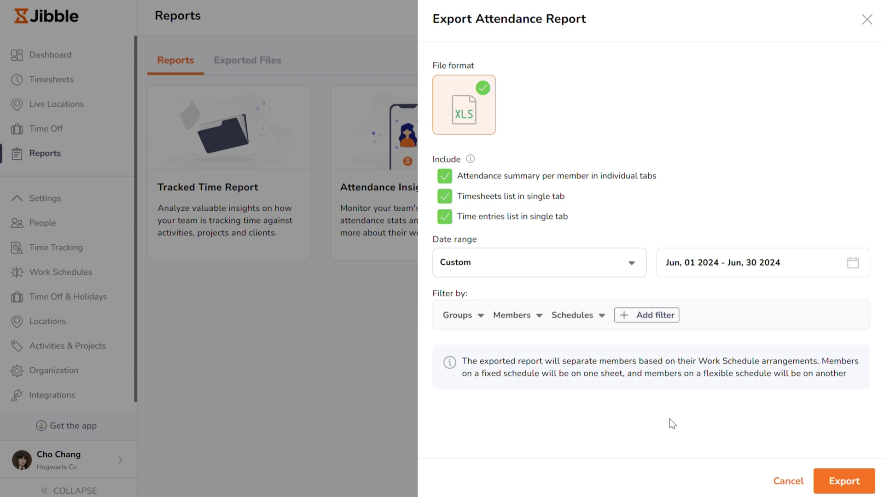
# - Browse the Members, Groups and Schedules filter lists without selecting anything
pyautogui.click(522, 321)
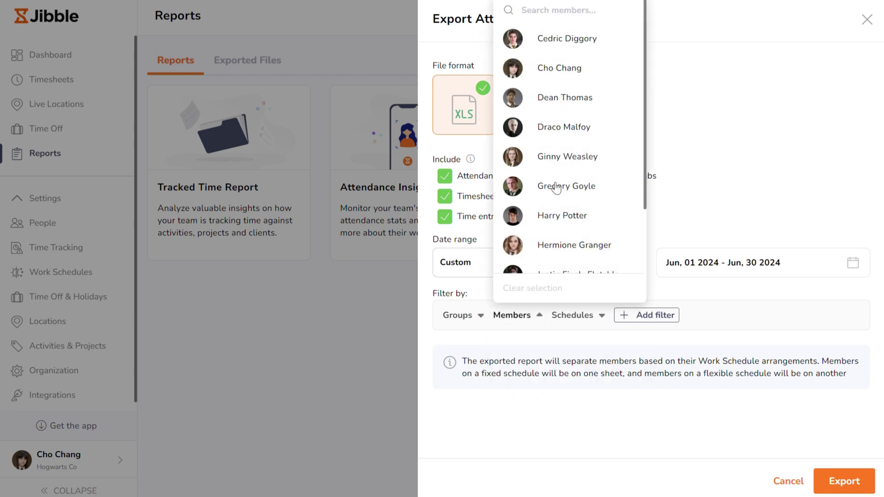
pyautogui.scroll(-3, 558, 180)
pyautogui.scroll(1, 557, 162)
pyautogui.scroll(2, 557, 159)
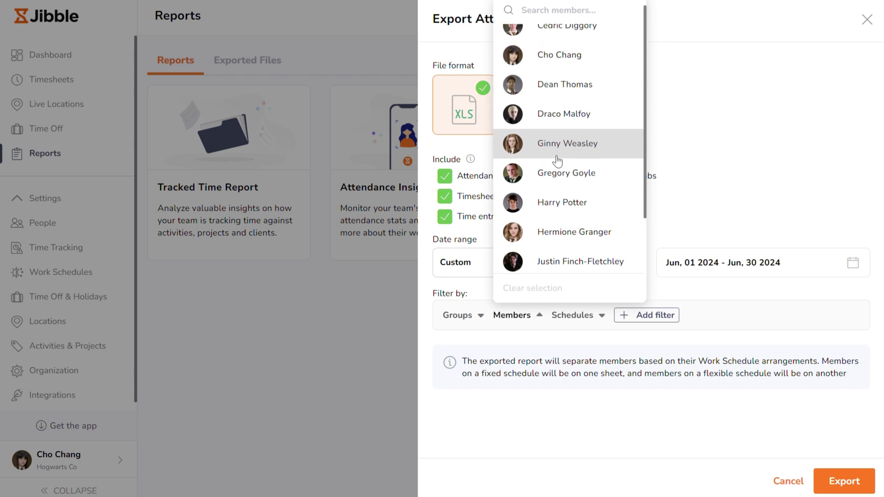
pyautogui.click(459, 317)
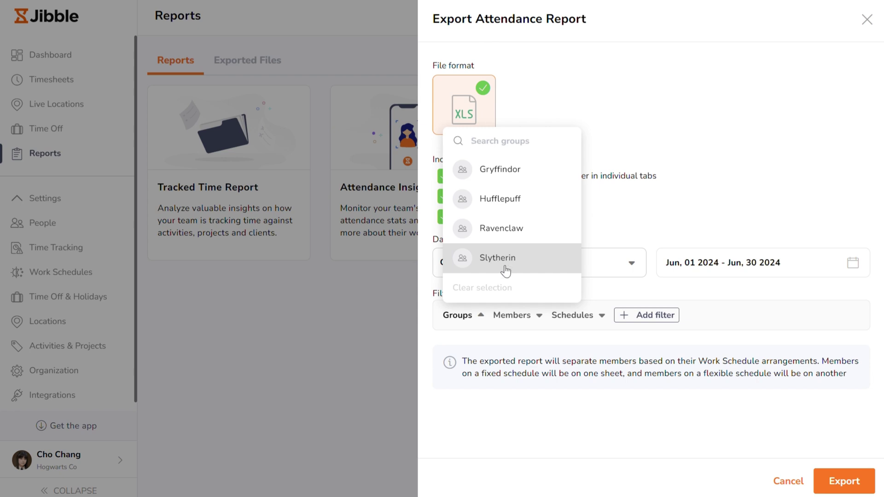
pyautogui.click(579, 321)
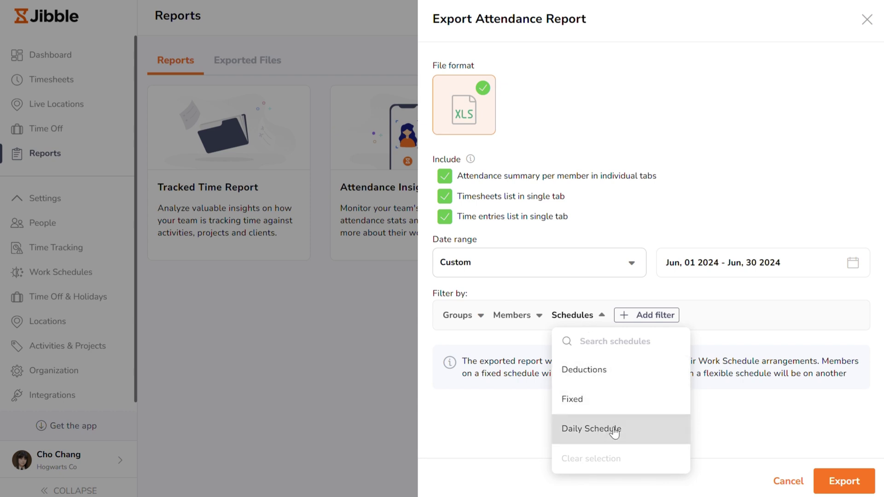
# - Add a Member codes filter, leave it empty, and export the attendance report
pyautogui.click(638, 317)
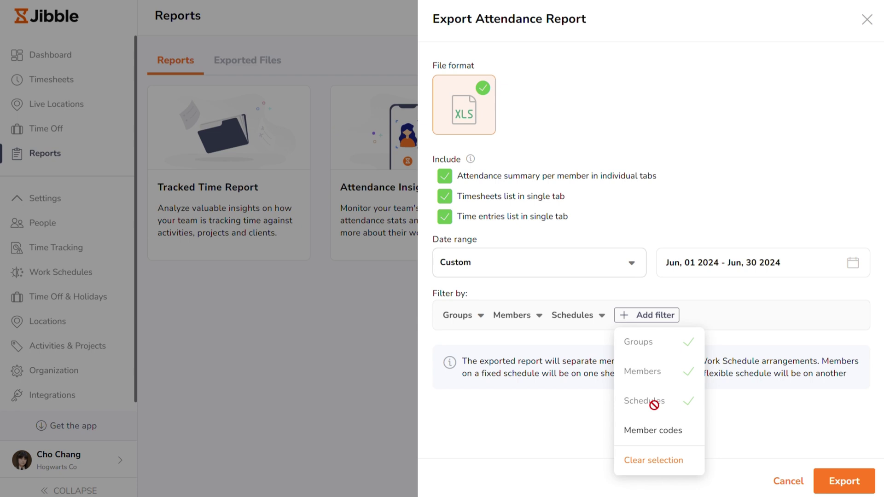
pyautogui.click(656, 433)
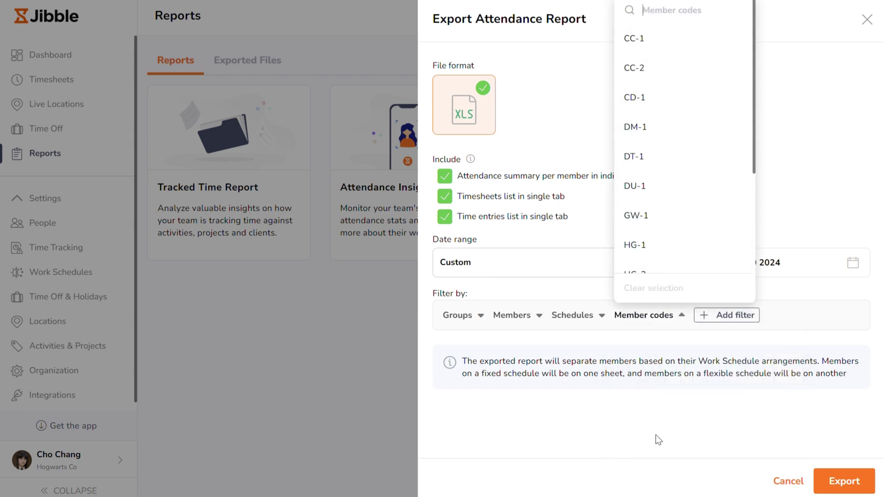
pyautogui.scroll(-2, 691, 210)
pyautogui.scroll(-5, 692, 209)
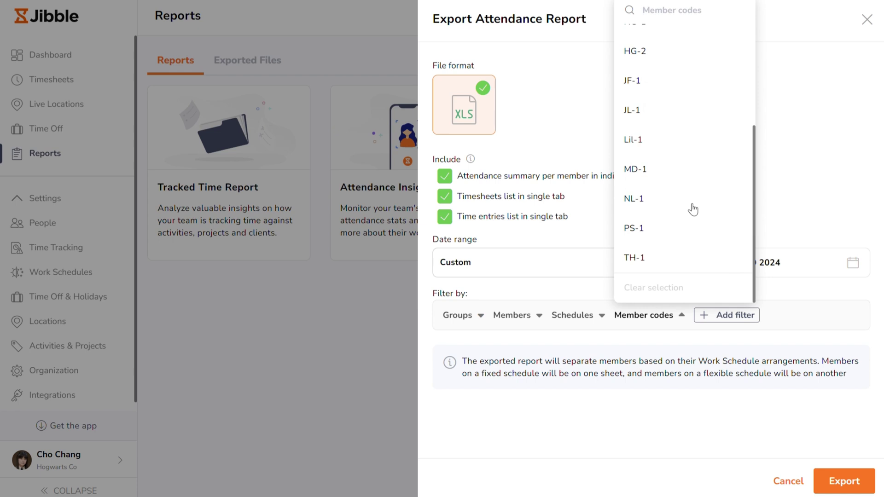
pyautogui.click(739, 430)
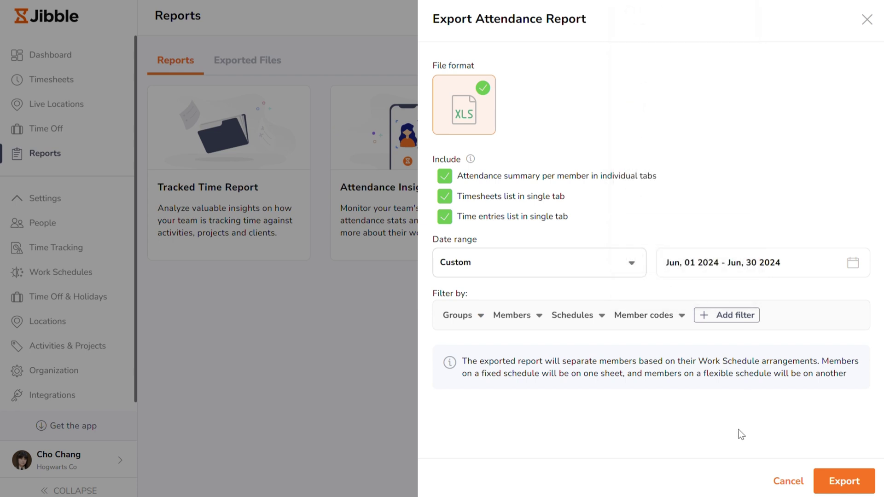
pyautogui.click(852, 481)
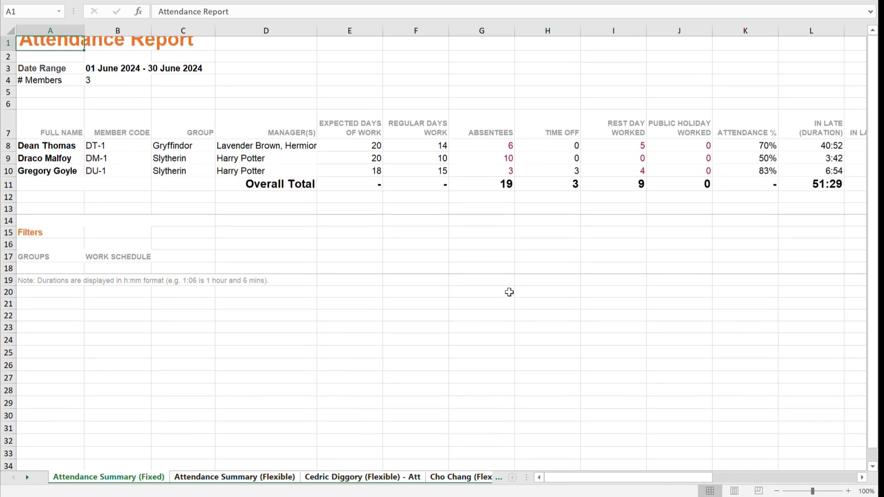
# - Review the Attendance Summary (Flexible) sheet and two members' daily attendance sheets in Excel
pyautogui.click(248, 479)
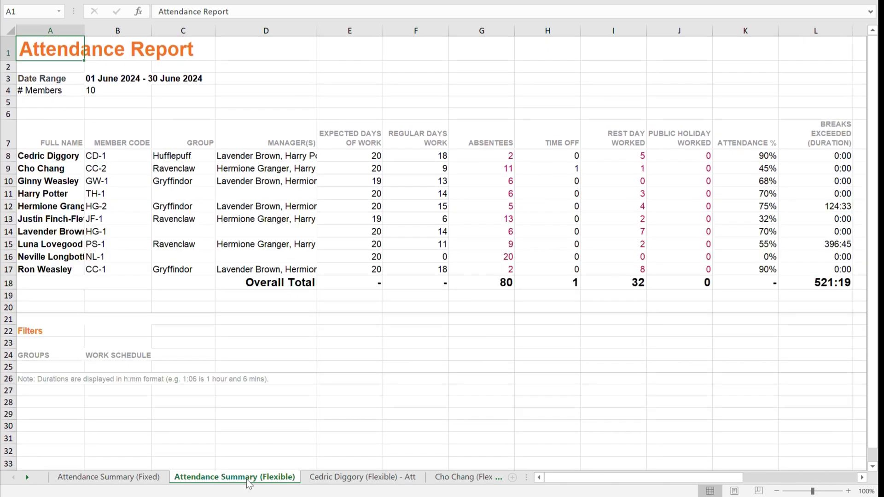
pyautogui.click(336, 479)
pyautogui.scroll(-2, 409, 396)
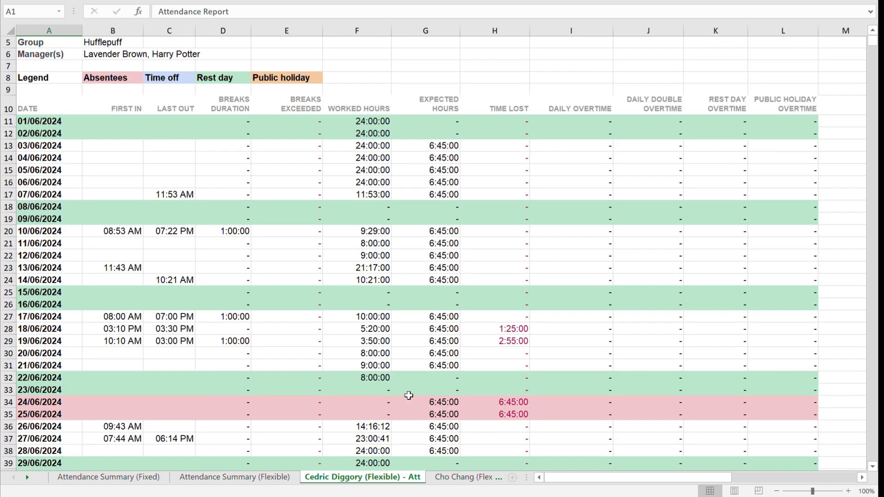
pyautogui.click(456, 480)
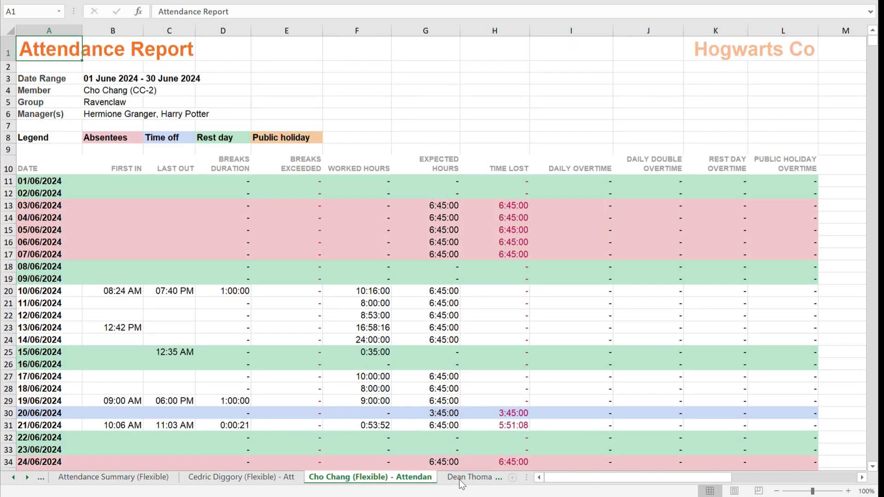
pyautogui.scroll(-2, 441, 355)
pyautogui.scroll(2, 441, 355)
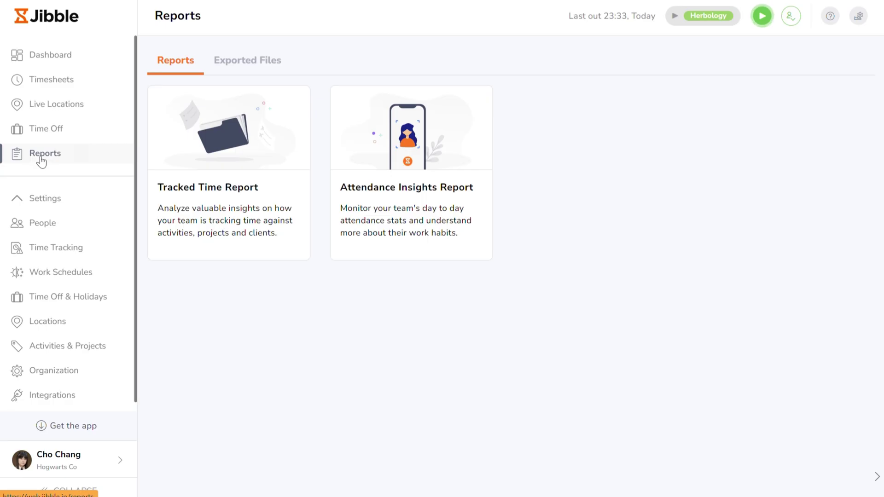
# - Show Exported Files and inspect the newest file's creation date, creator and size
pyautogui.click(241, 60)
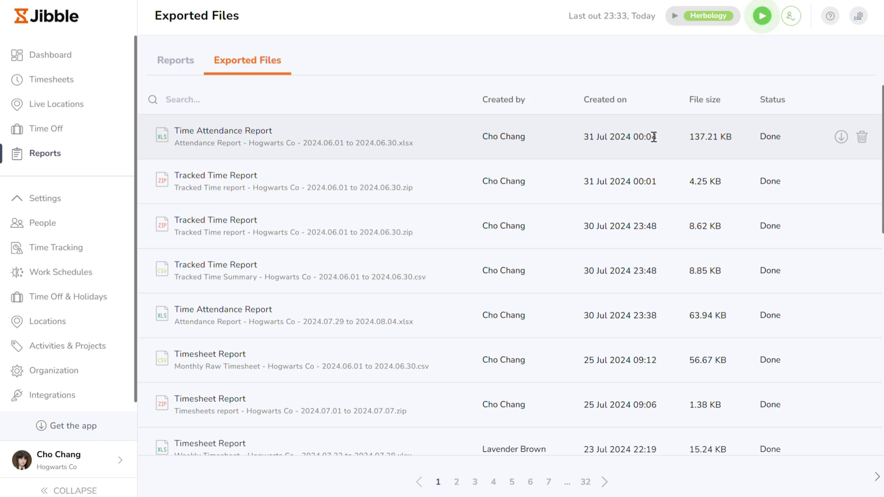
pyautogui.moveTo(654, 137); pyautogui.dragTo(589, 139)
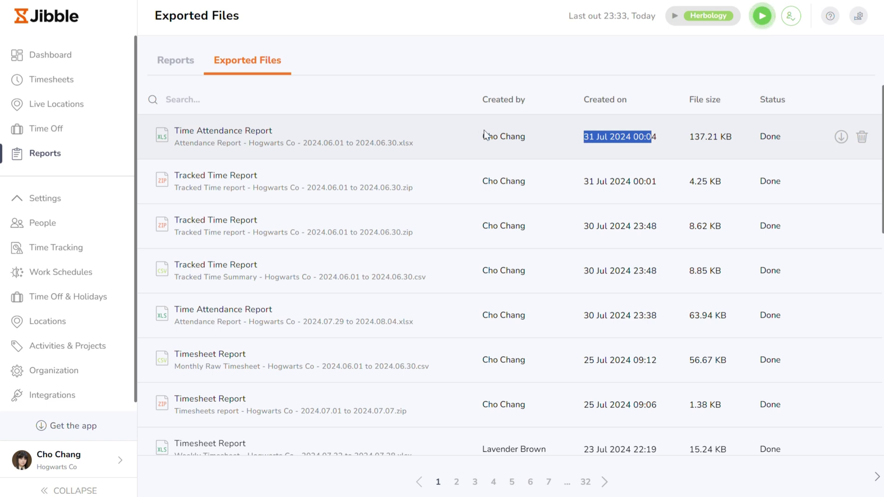
pyautogui.click(522, 138)
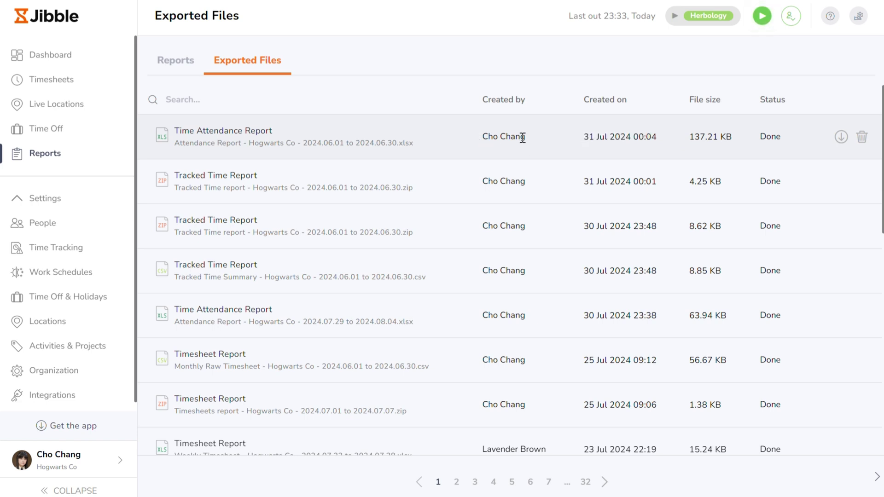
pyautogui.moveTo(525, 137); pyautogui.dragTo(476, 139)
pyautogui.moveTo(731, 136); pyautogui.dragTo(688, 141)
# - Download the newest 137.21 KB June 2024 Attendance Report and another report from the list
pyautogui.click(841, 137)
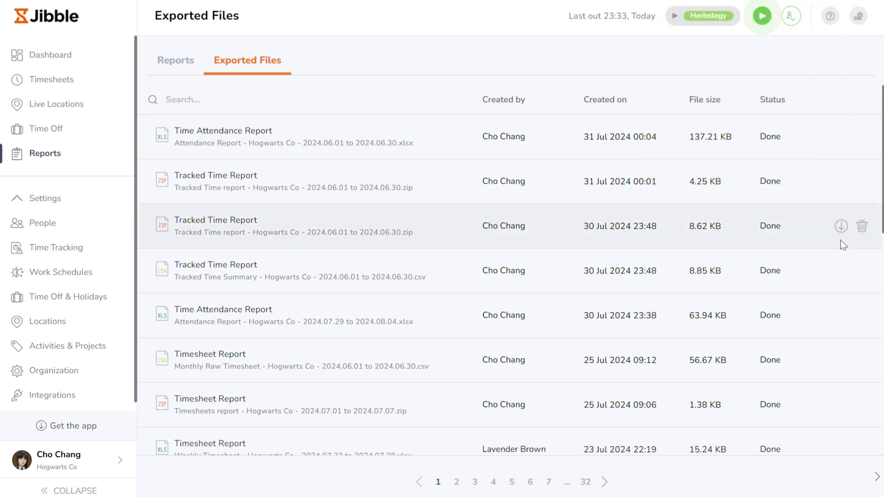
pyautogui.scroll(-2, 831, 239)
pyautogui.click(841, 239)
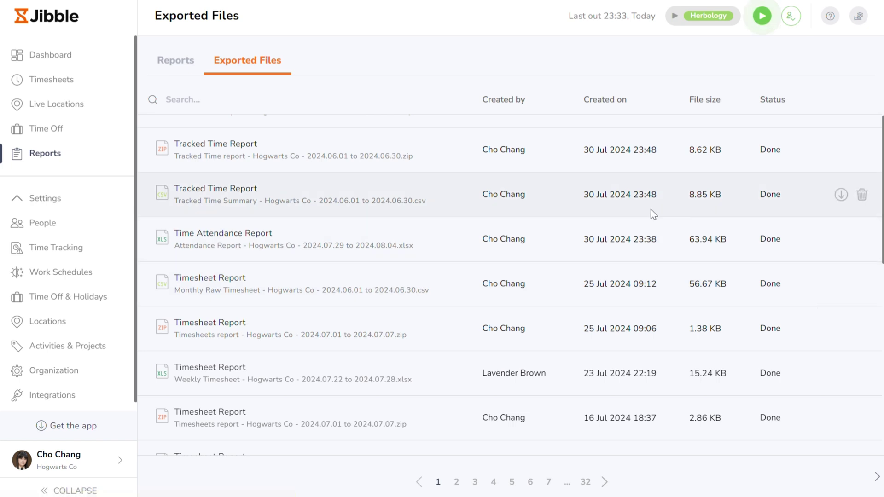
pyautogui.scroll(2, 651, 209)
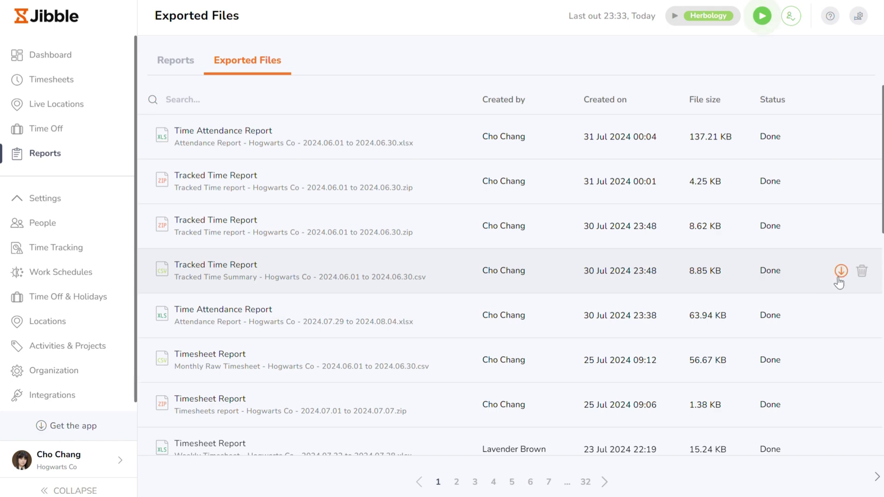
# - Delete the 8.85 KB June 2024 Tracked Time Summary CSV and confirm the removal
pyautogui.click(861, 273)
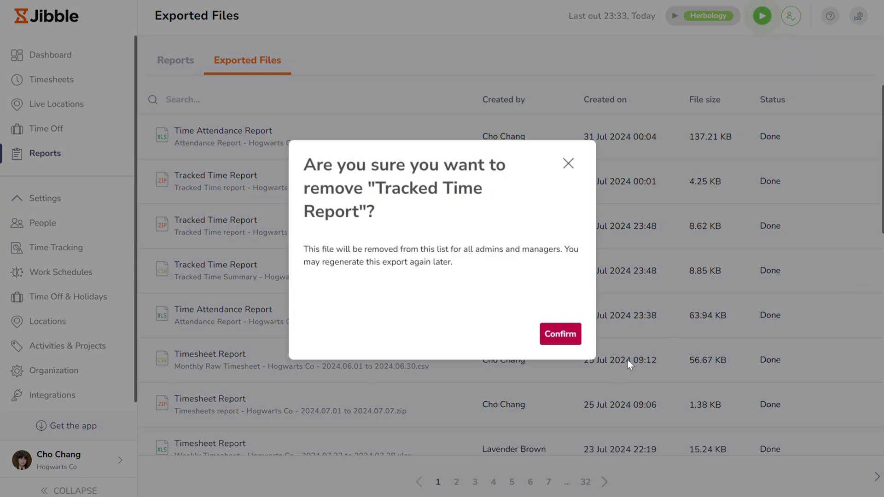
pyautogui.click(560, 341)
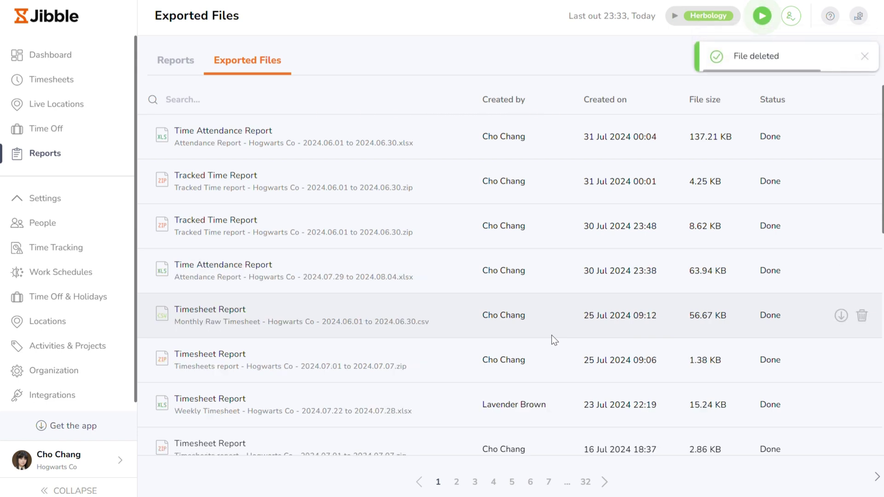
pyautogui.scroll(-1, 552, 335)
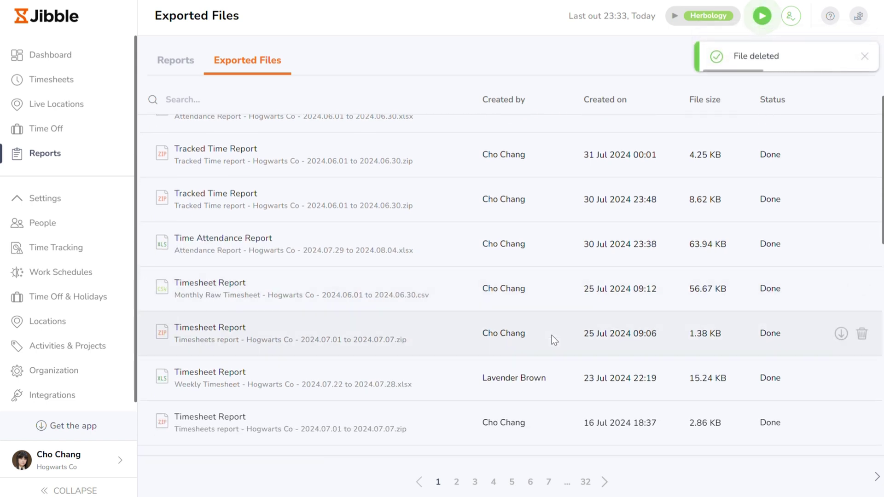